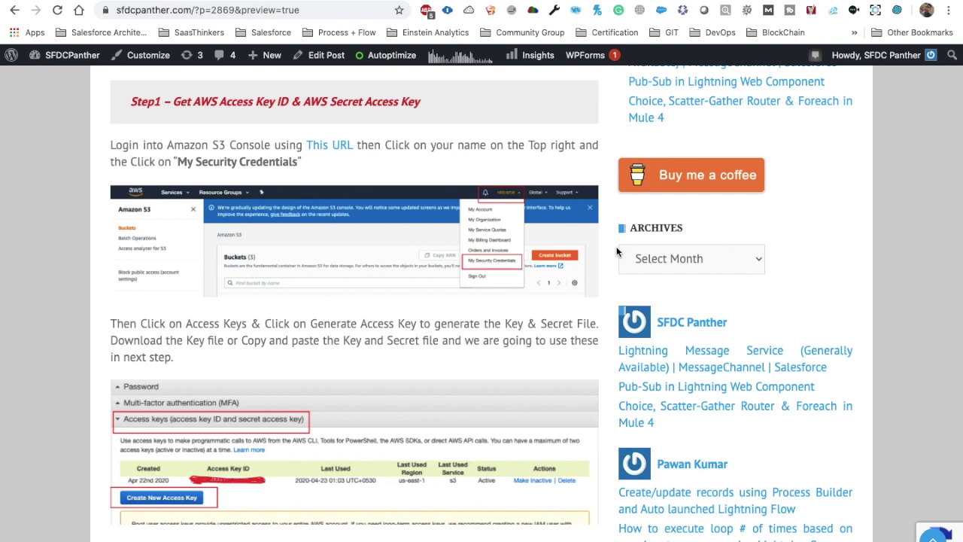
Open the Amazon S3 console sign-in link from Step 1 of the SFDC Panther blog post.
left_click(324, 147)
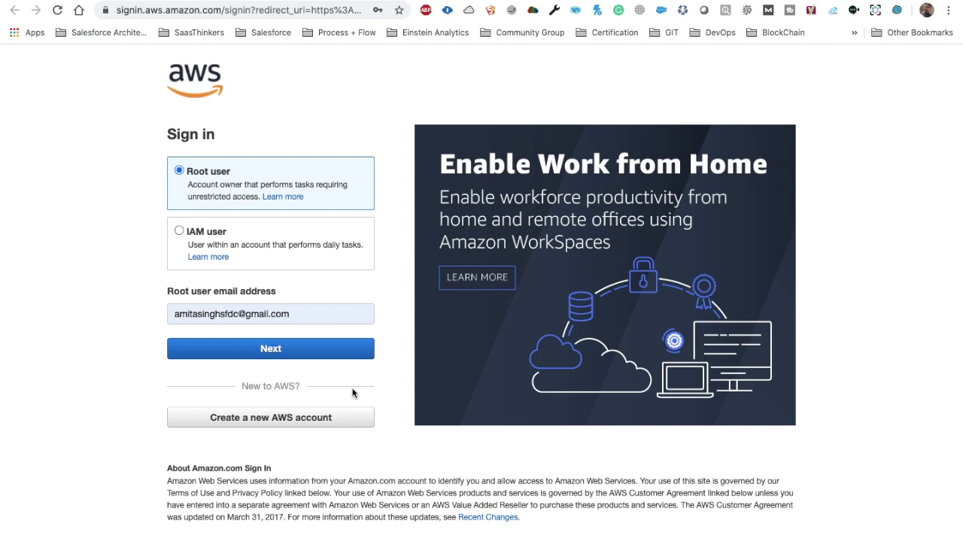
Sign in to the AWS console as the root user with the account password, retrying after the first failure.
left_click(311, 349)
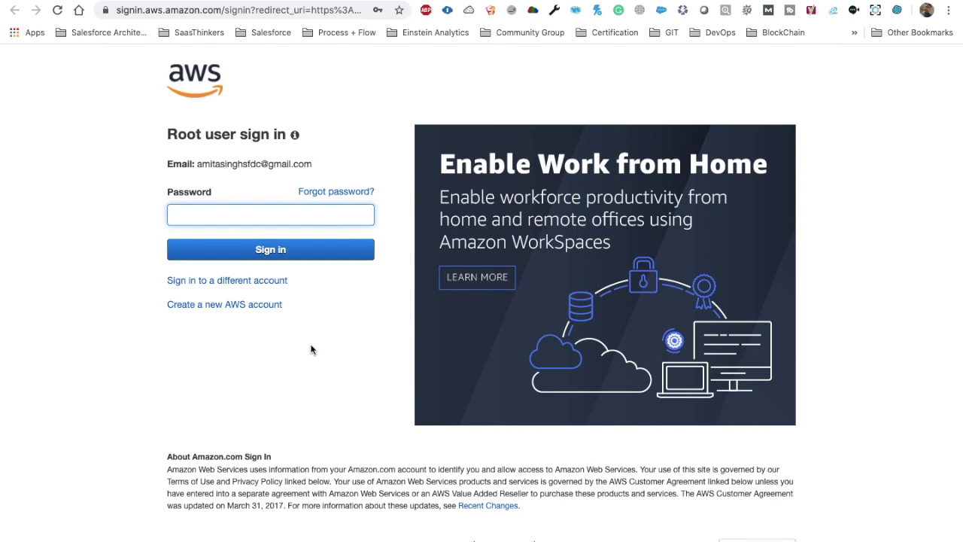
type("***********")
key("Return")
type("*********")
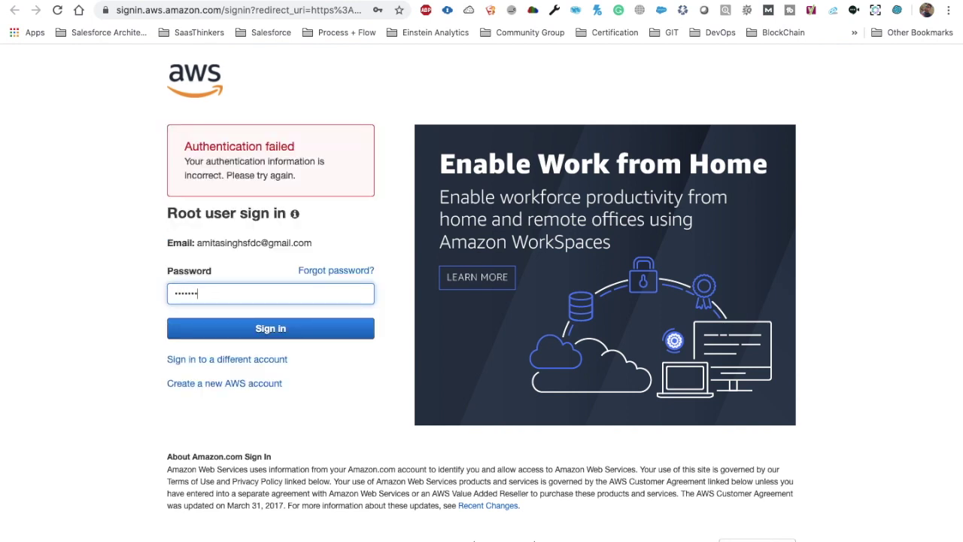
type("***")
key("Return")
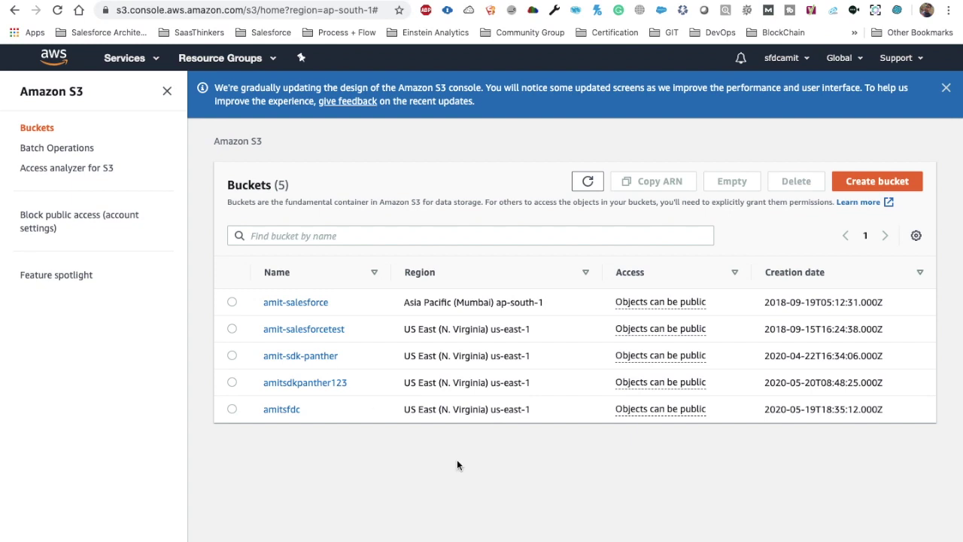
Delete the unused May 19th access key from My Security Credentials.
left_click(774, 59)
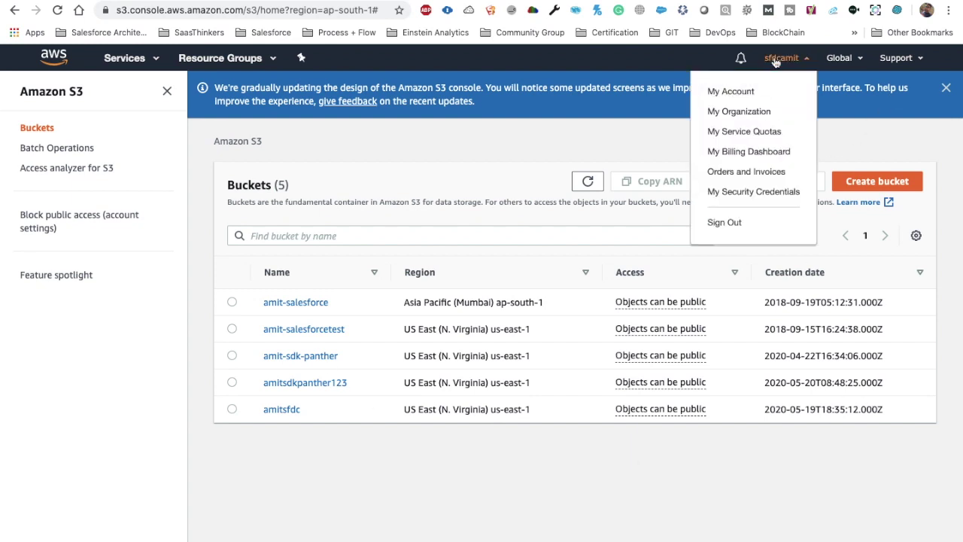
left_click(740, 192)
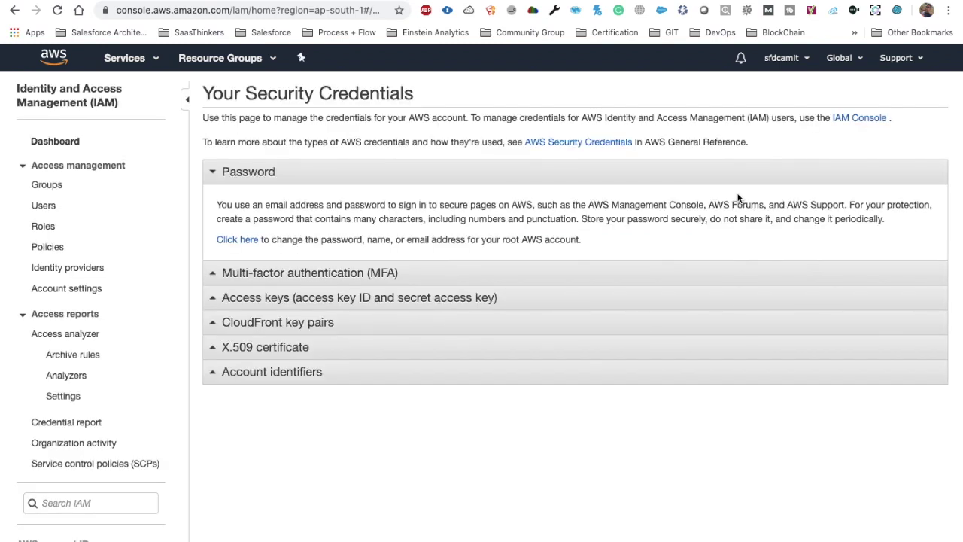
left_click(292, 298)
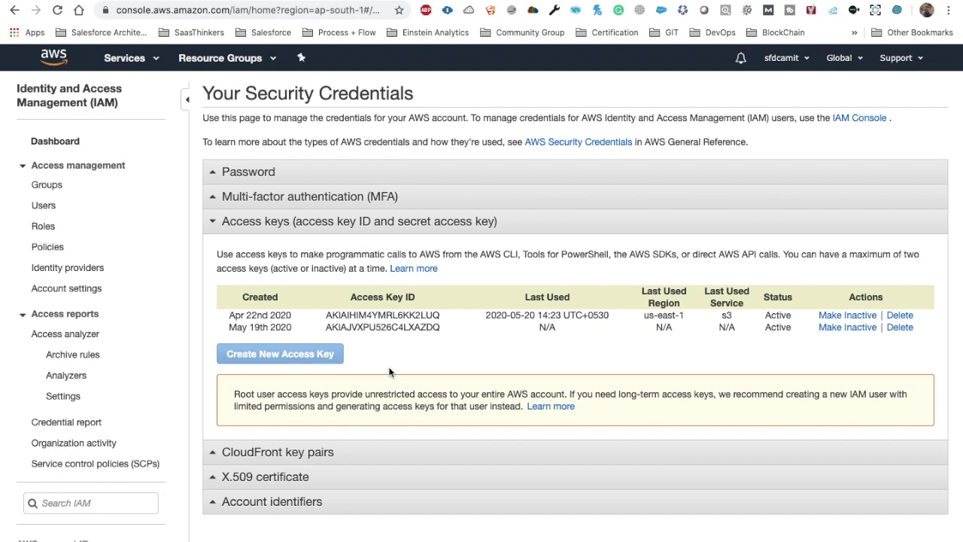
left_click(902, 329)
left_click(665, 352)
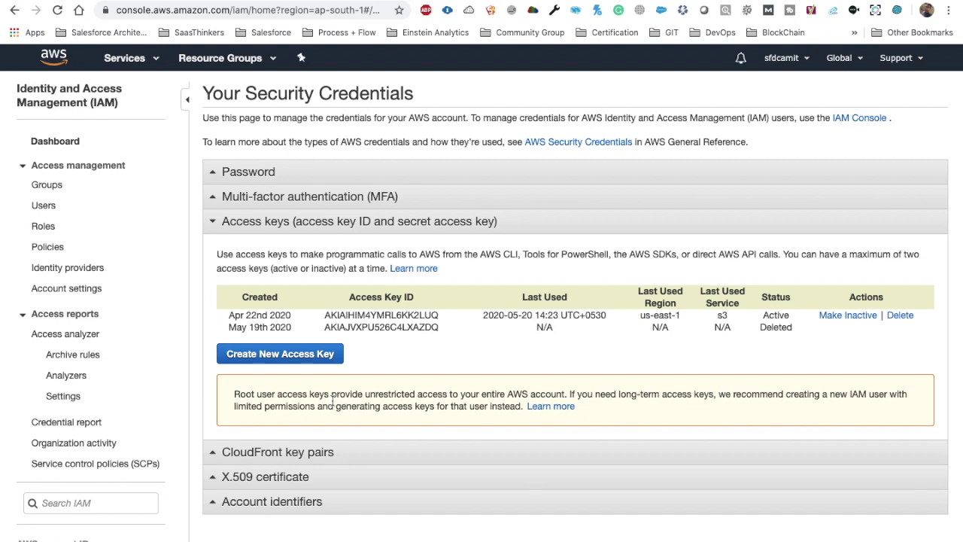
Create a new root access key, now listed as Active for May 23rd 2020.
left_click(283, 360)
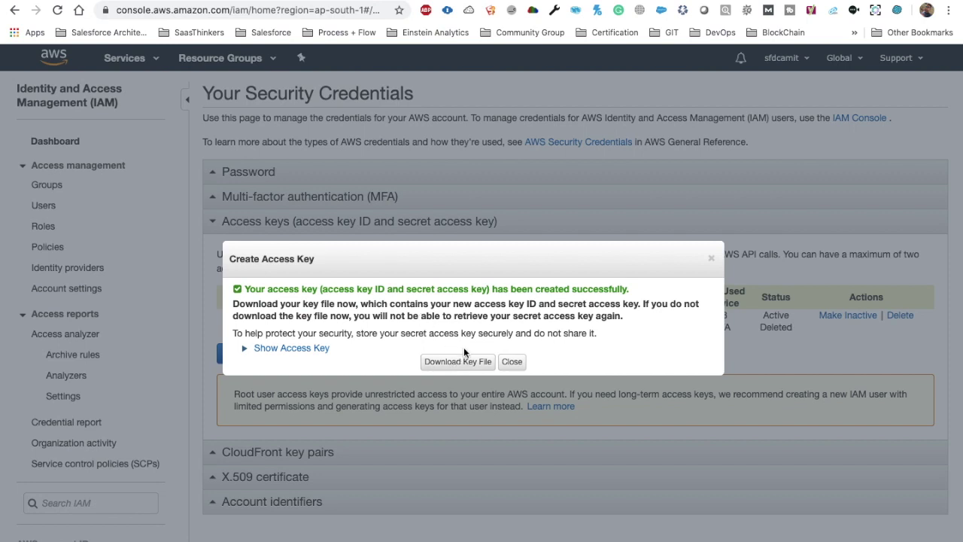
left_click(511, 362)
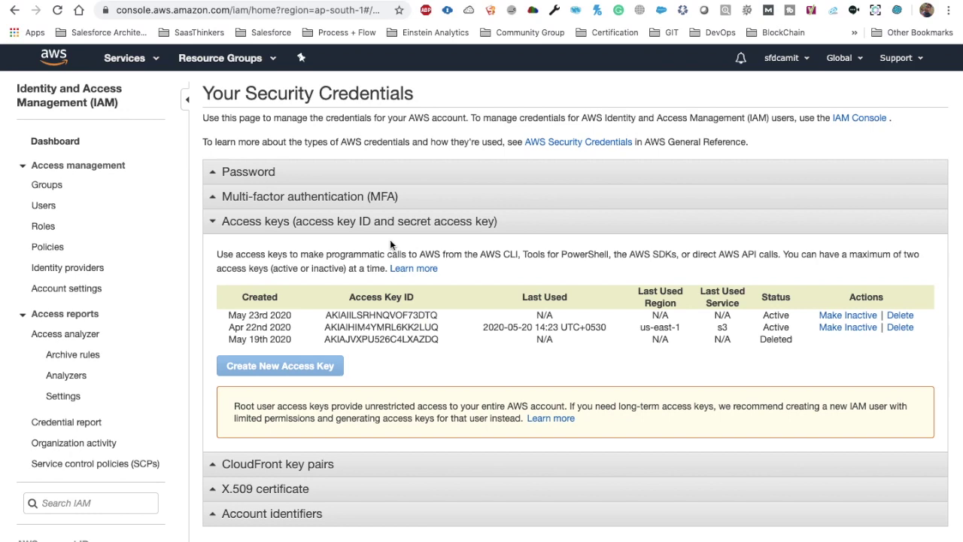
left_click(490, 10)
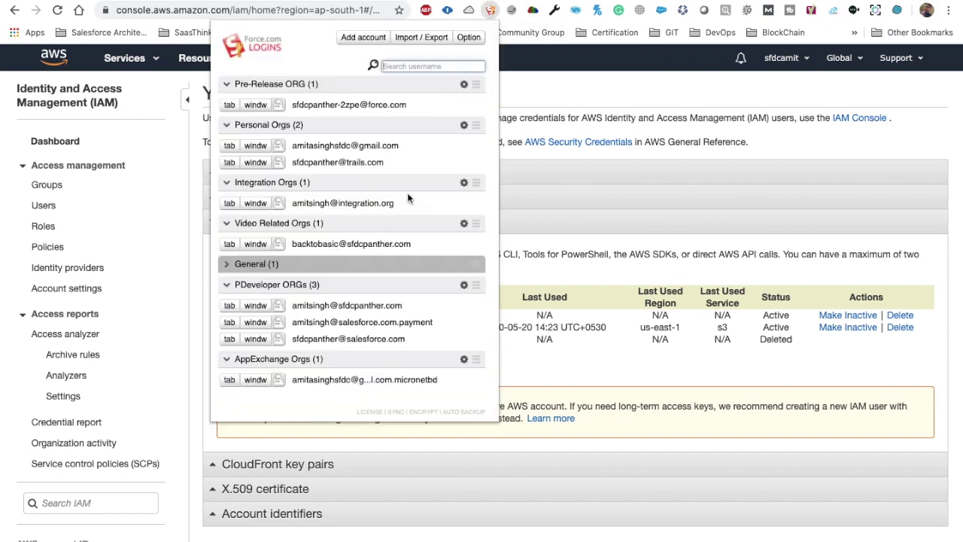
Log into the developer Salesforce org in a new tab from Force.com Logins.
left_click(226, 339)
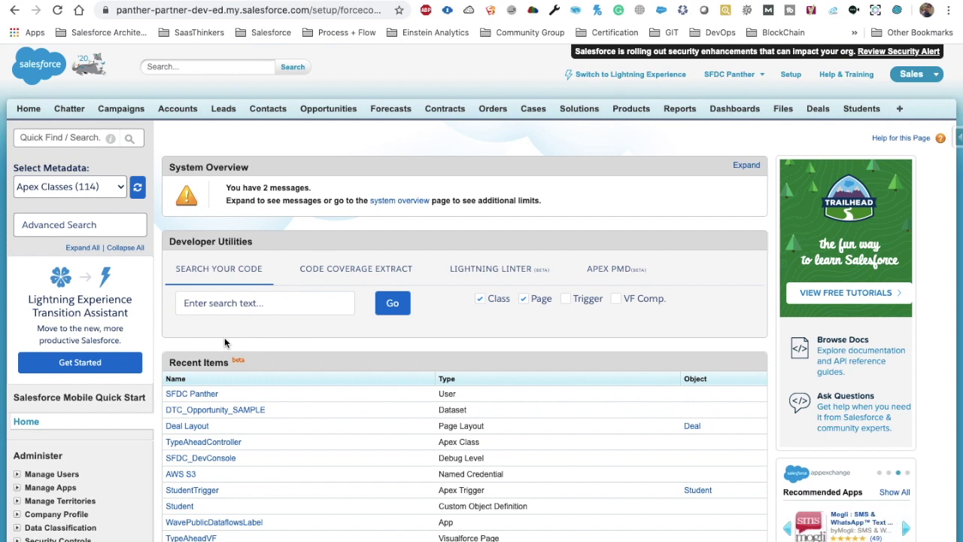
Find Named Credentials through Quick Find 'named cre' and begin a New Named Credential.
left_click(60, 137)
type("named cre")
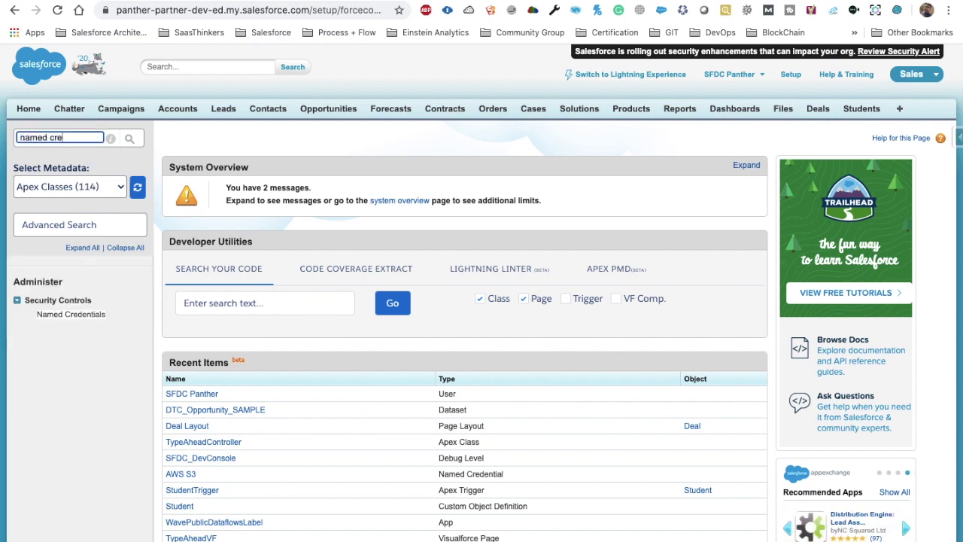
left_click(71, 315)
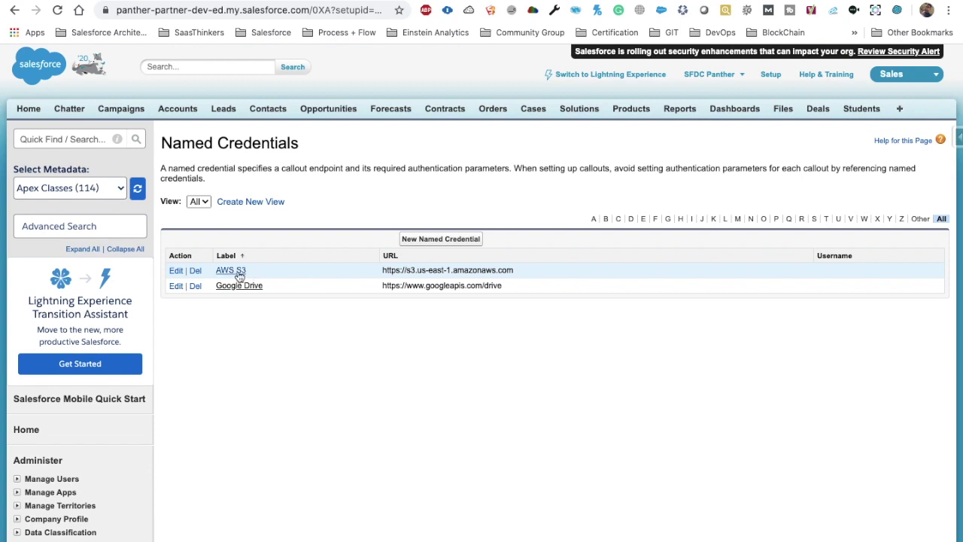
left_click(440, 238)
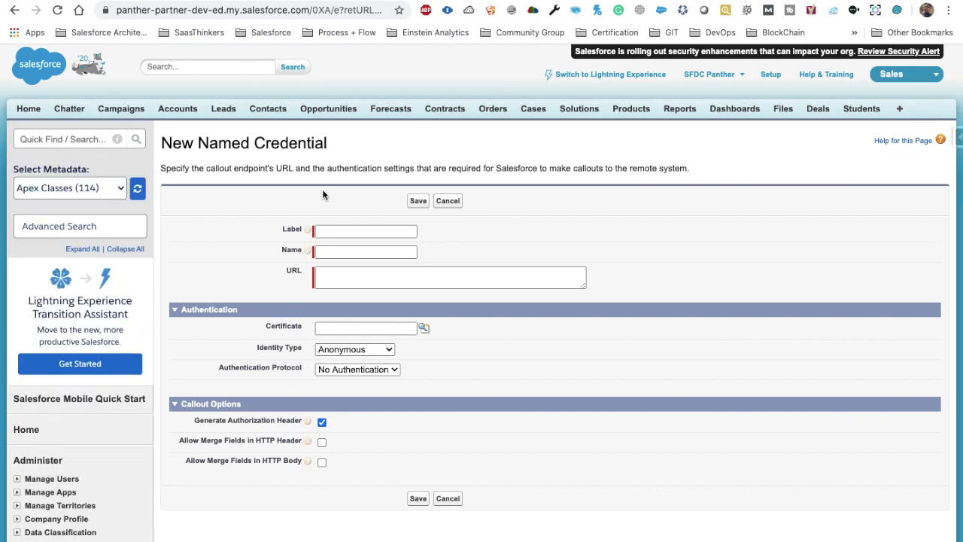
Enter AWS_S3 as the Label so the Name auto-fills to AWS_S3.
left_click(348, 231)
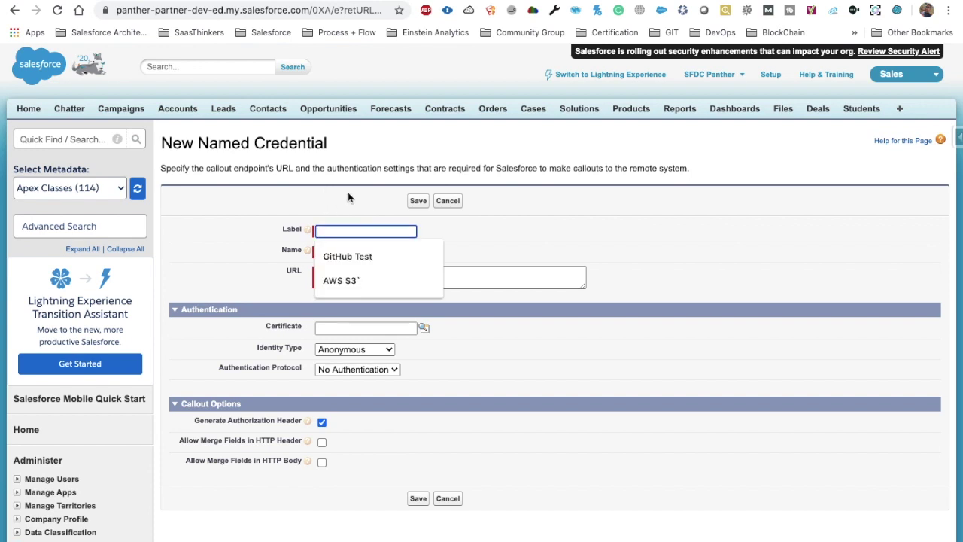
type("AWS_S")
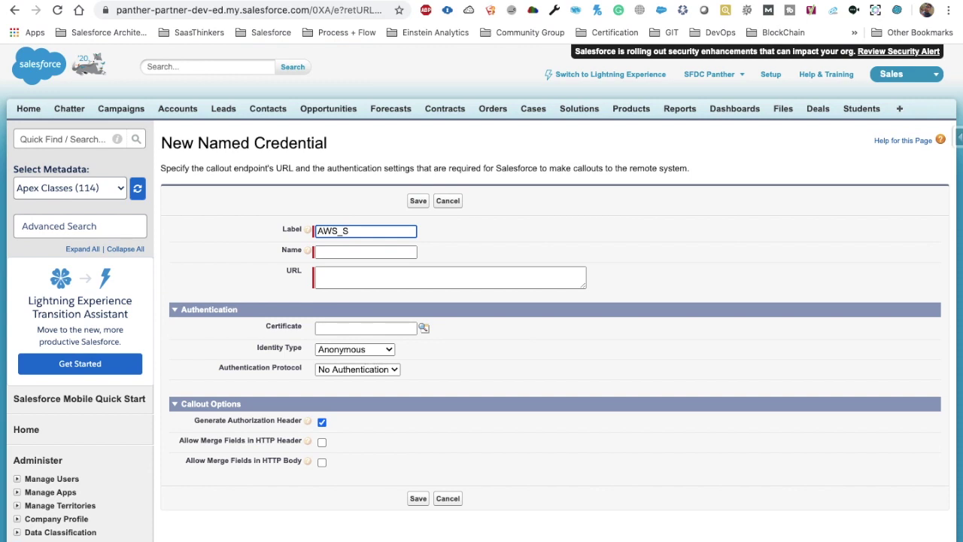
type("3")
key("Tab")
left_click(486, 245)
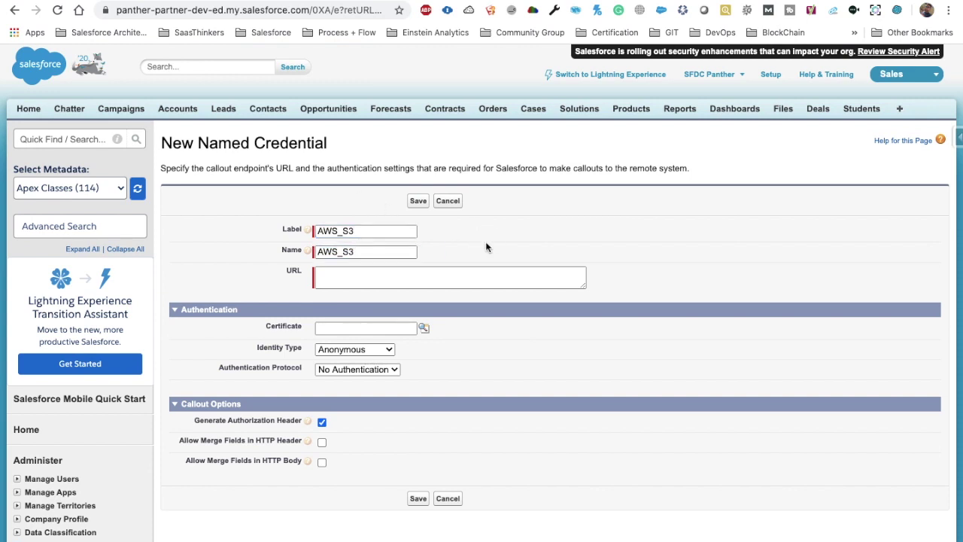
left_click(373, 282)
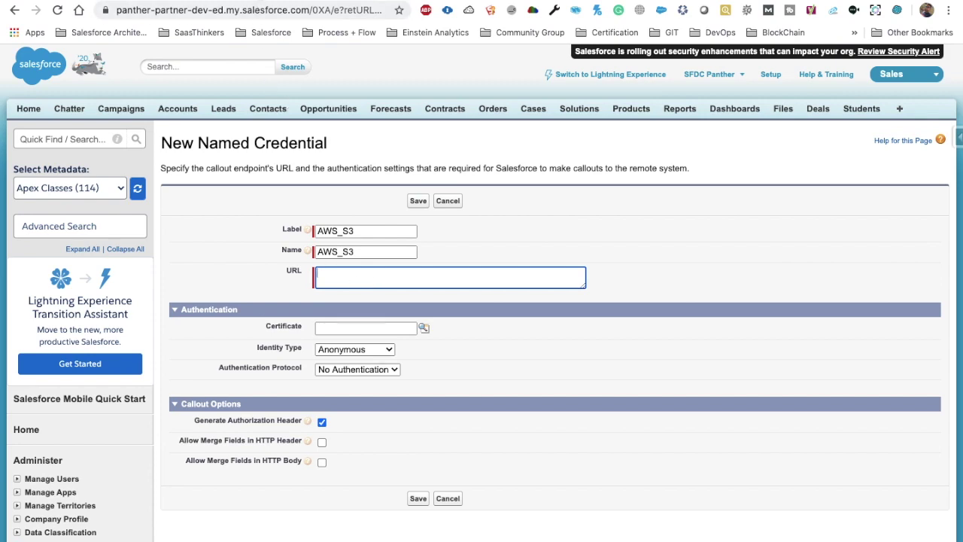
key("ctrl+Tab")
scroll(330, 299, "down", 8)
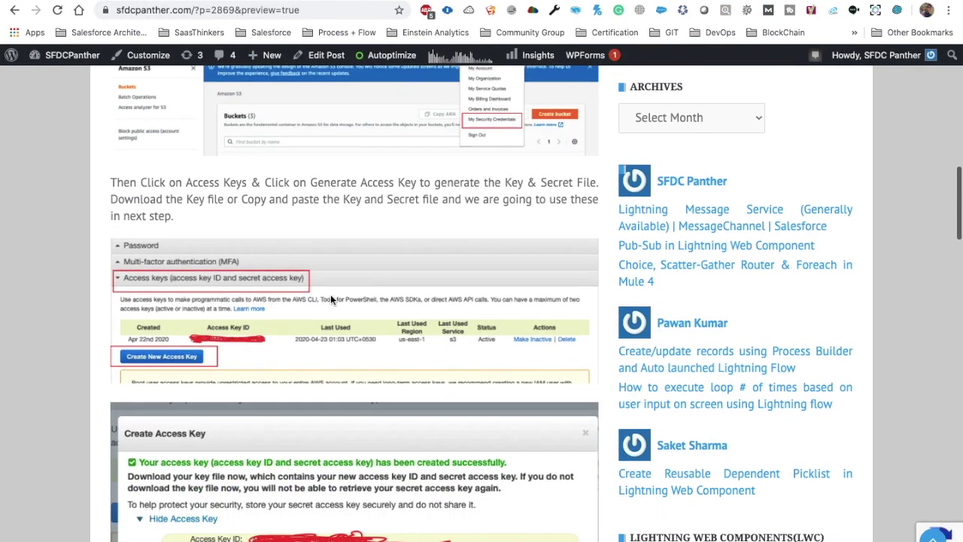
scroll(331, 294, "down", 2)
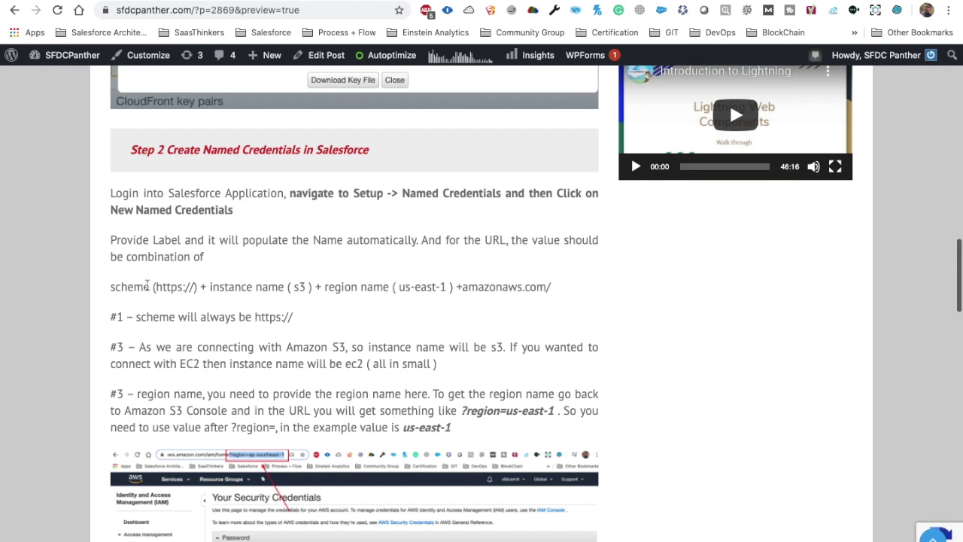
left_click_drag(112, 286, 563, 293)
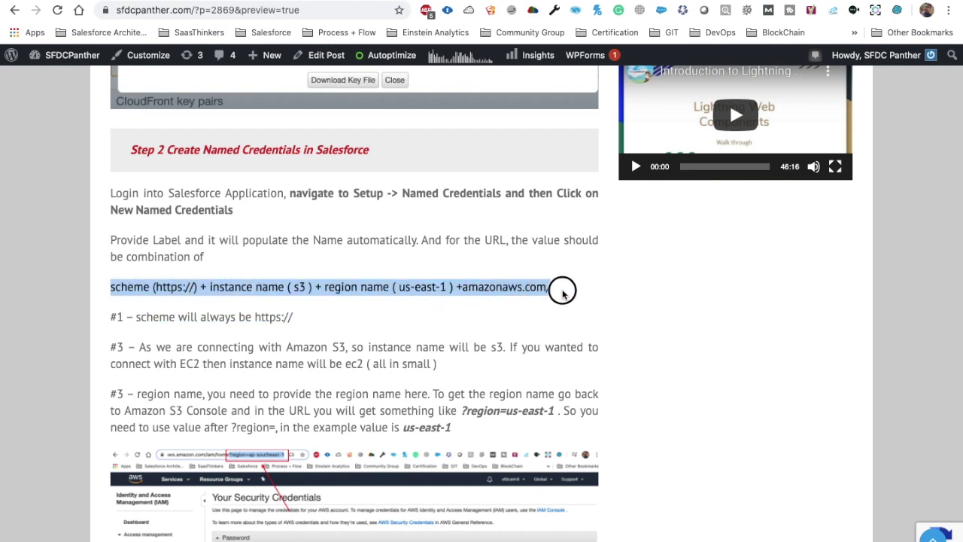
left_click(470, 328)
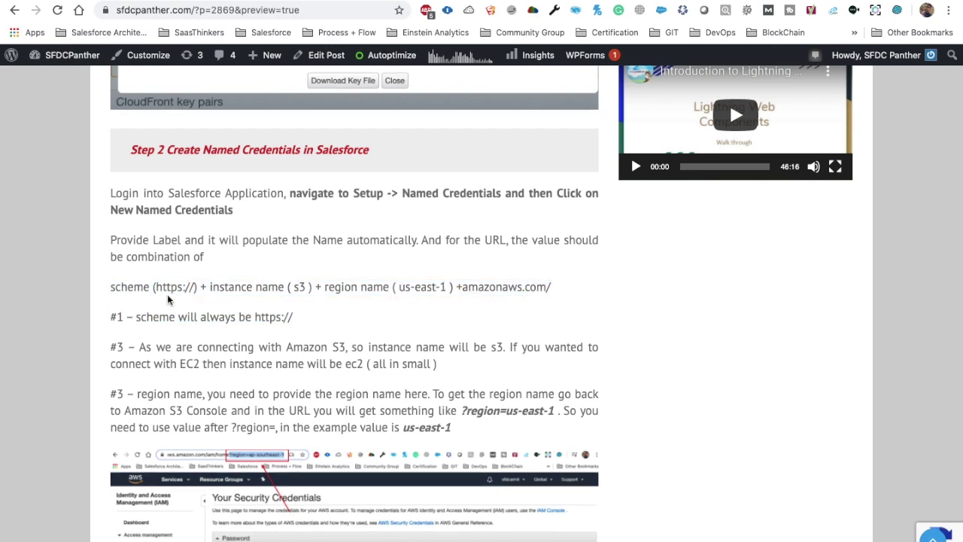
left_click_drag(155, 286, 197, 288)
left_click_drag(209, 287, 311, 287)
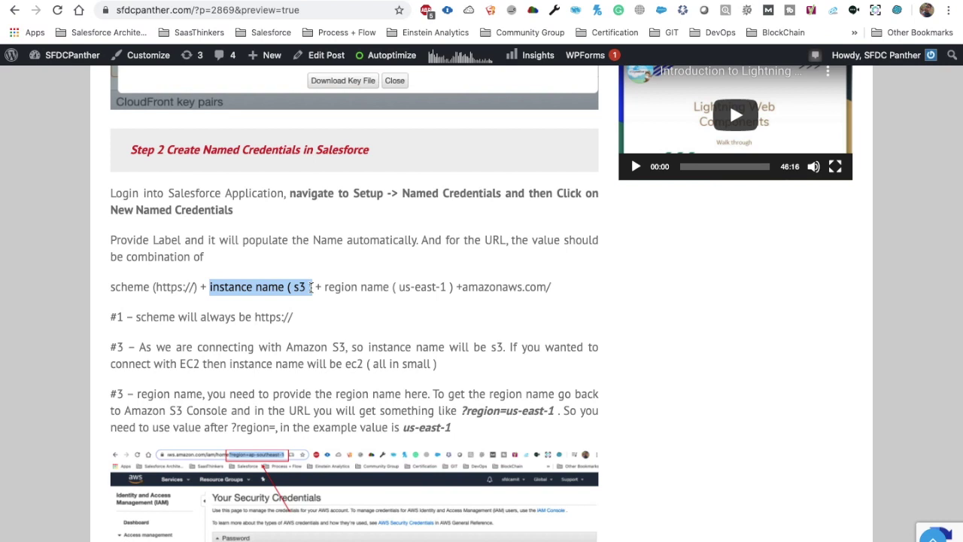
double_click(299, 287)
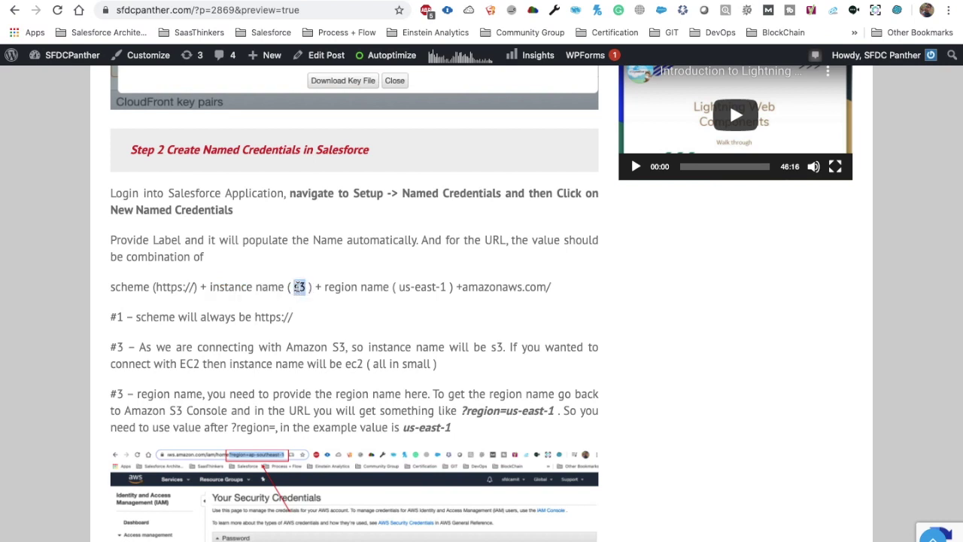
left_click(297, 289)
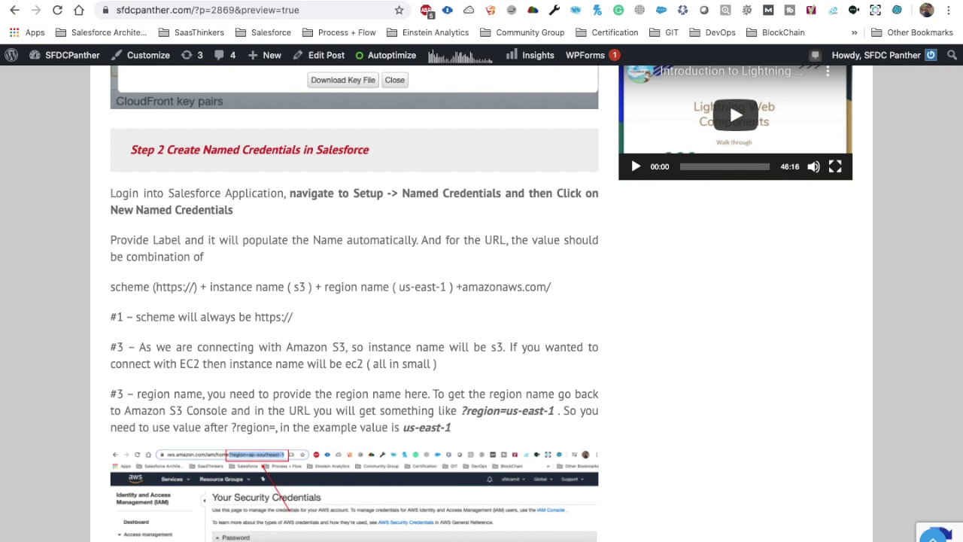
double_click(298, 289)
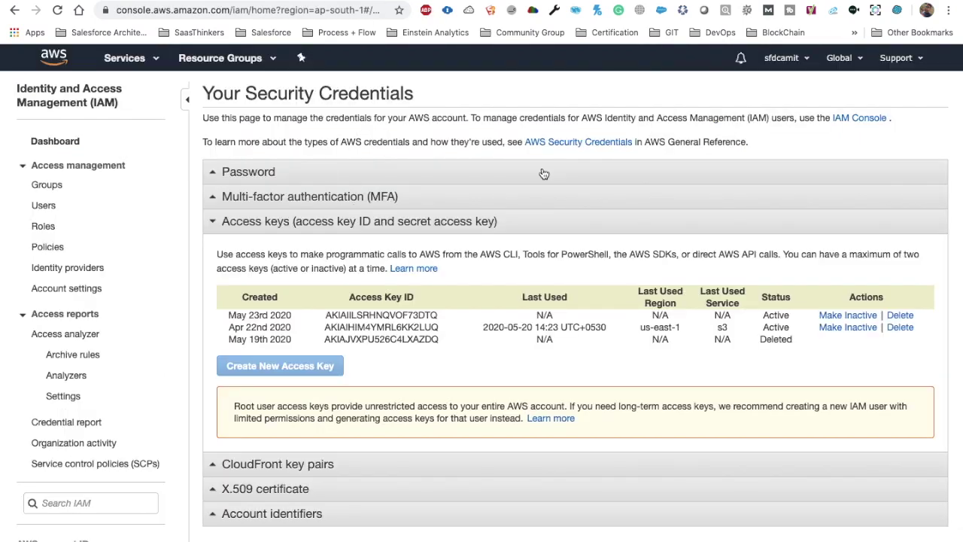
Open Amazon S3 through the Services search and read the region= value in the page address.
left_click(130, 61)
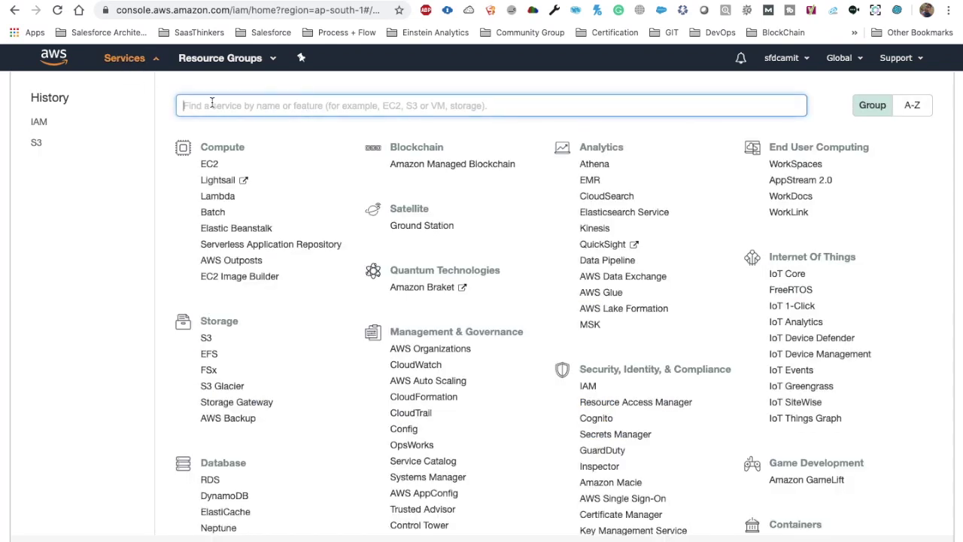
type("S3")
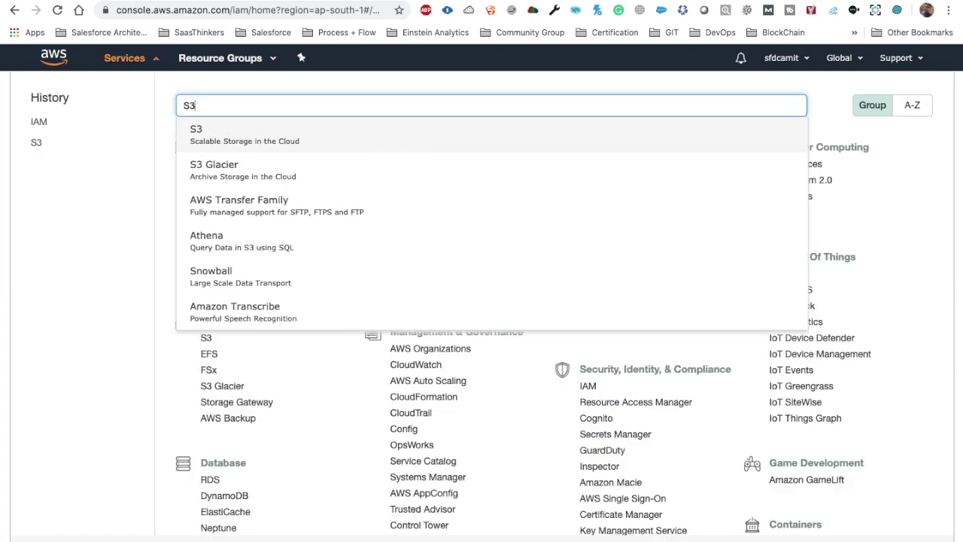
left_click(217, 135)
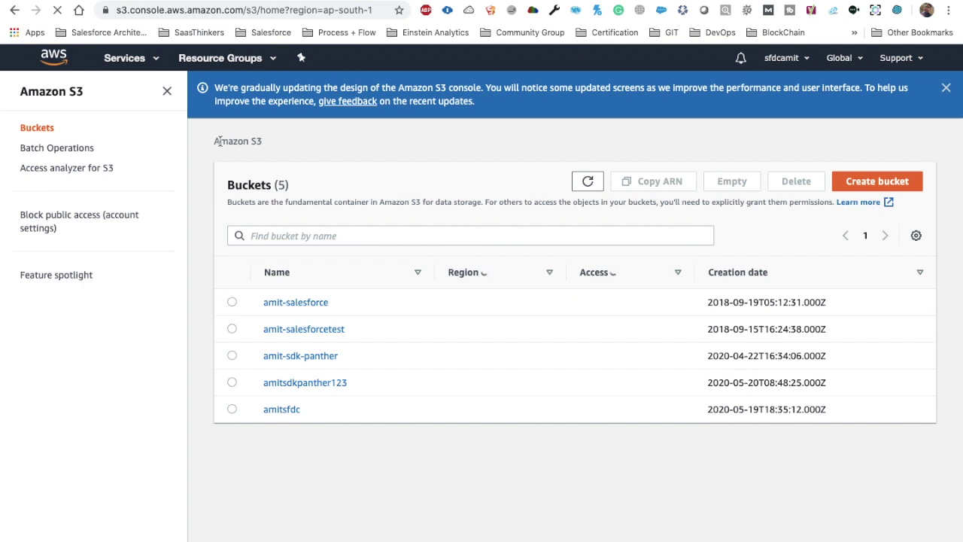
left_click_drag(288, 10, 377, 10)
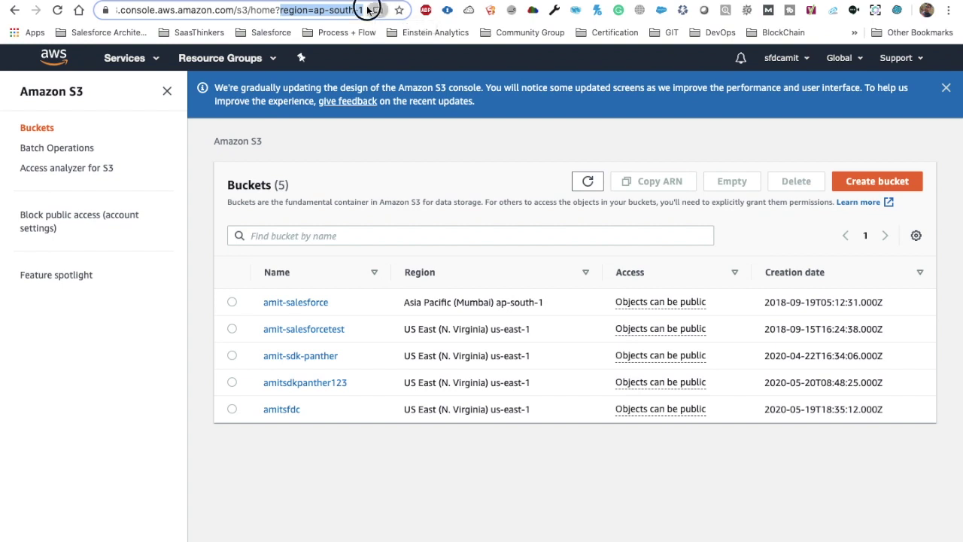
left_click(377, 10)
left_click(351, 12)
key("Right")
key("Right")
key("Right")
key("Right")
key("Right")
key("Right")
key("Right")
key("Right")
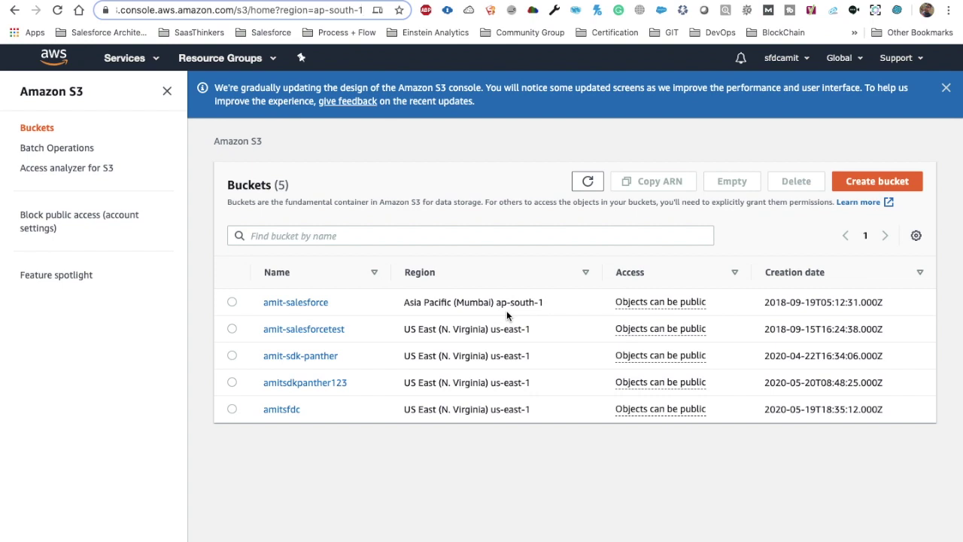
Check the regions listed in the Global region menu, then go back to the blog's Step 2.
left_click(850, 59)
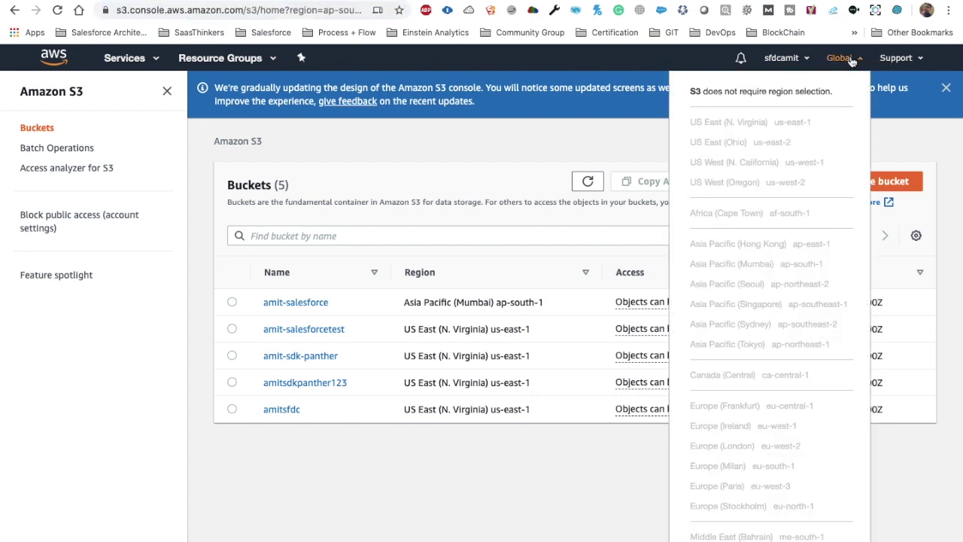
scroll(768, 407, "down", 1)
scroll(768, 407, "up", 1)
scroll(785, 294, "down", 1)
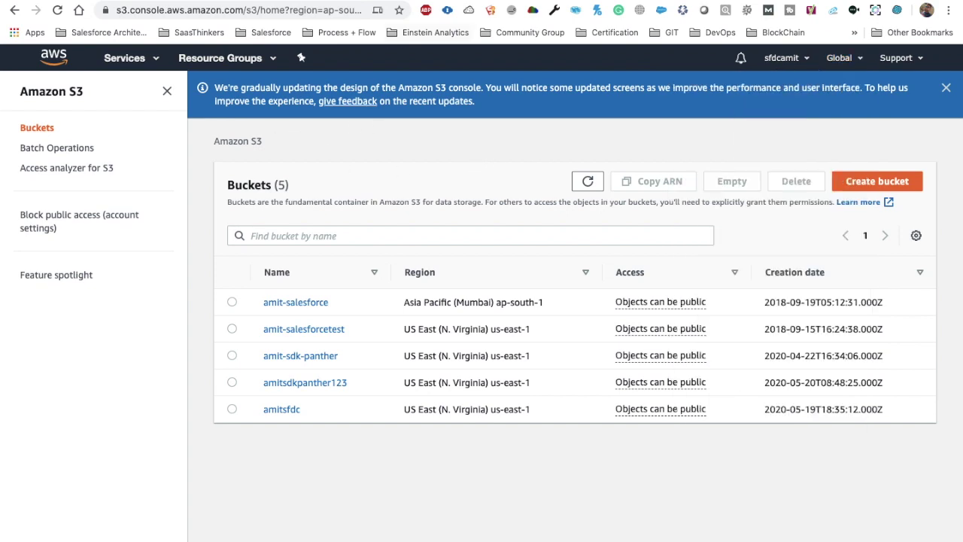
key("ctrl+Tab")
left_click(413, 290)
Highlight us-east-1 and amazonaws.com/ in the blog's endpoint URL recipe.
left_click(399, 288)
left_click_drag(399, 288, 447, 290)
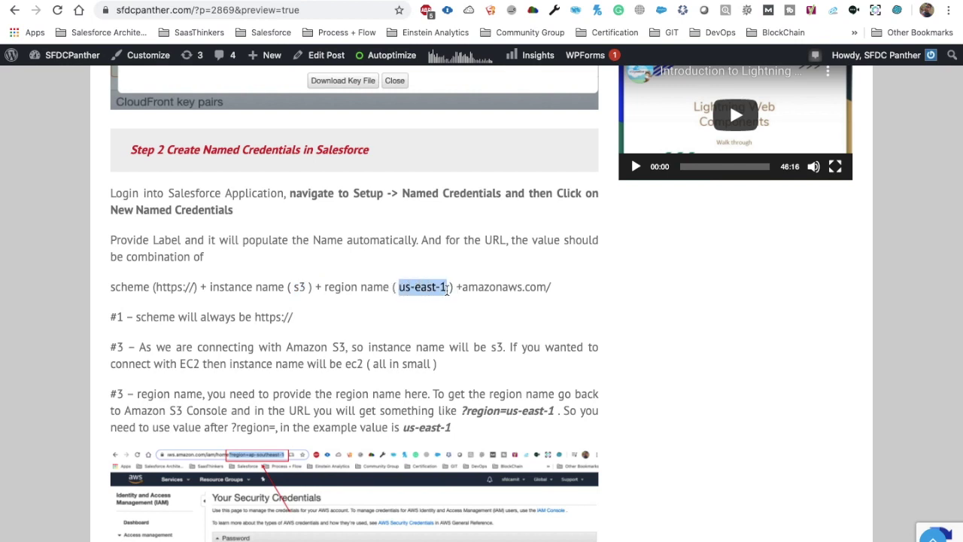
left_click(467, 286)
left_click_drag(468, 286, 560, 291)
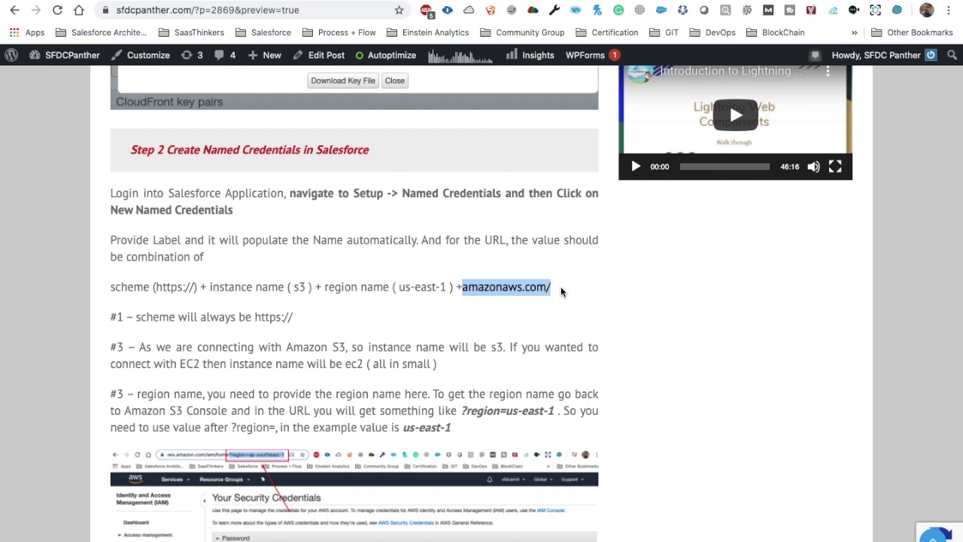
left_click(547, 286)
left_click_drag(547, 286, 559, 290)
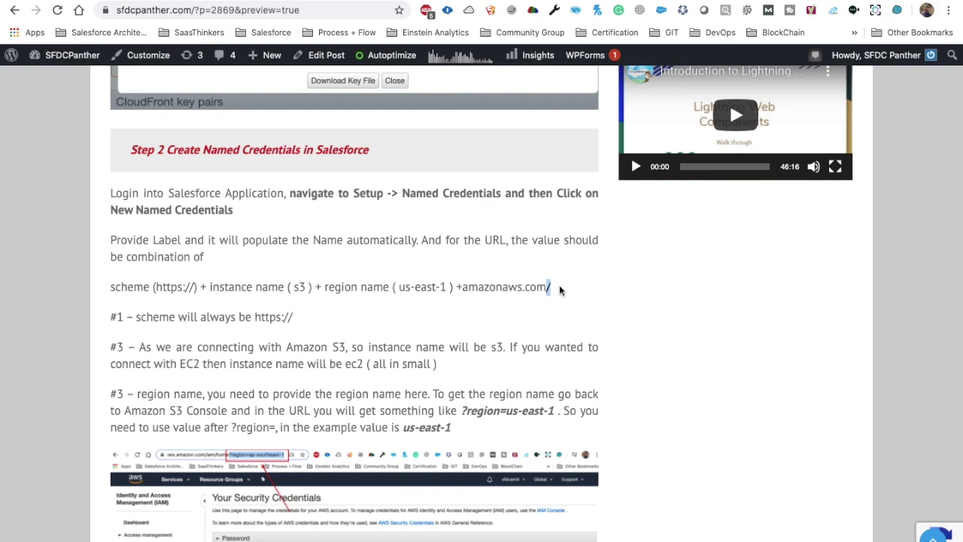
scroll(323, 337, "down", 2)
scroll(324, 337, "down", 5)
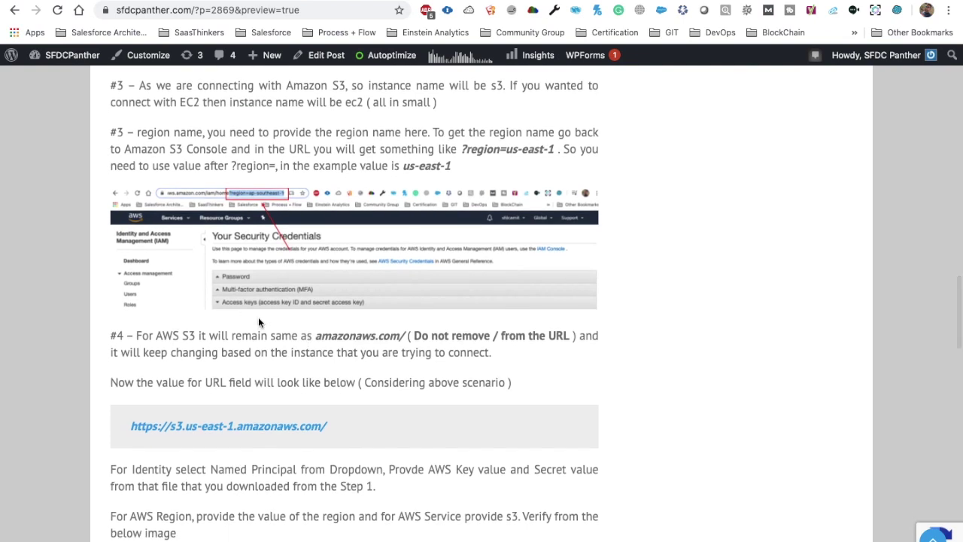
scroll(258, 319, "down", 4)
left_click_drag(344, 232, 125, 226)
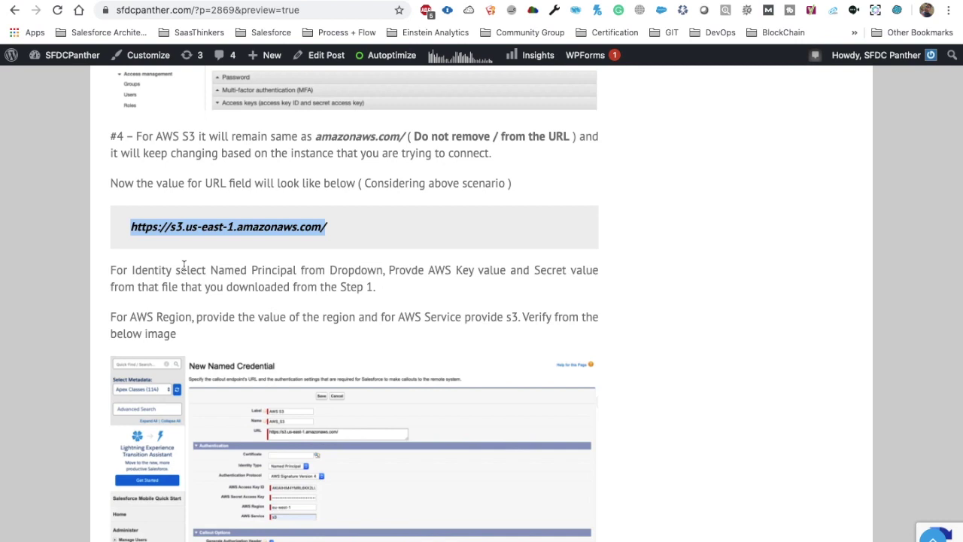
scroll(183, 265, "down", 3)
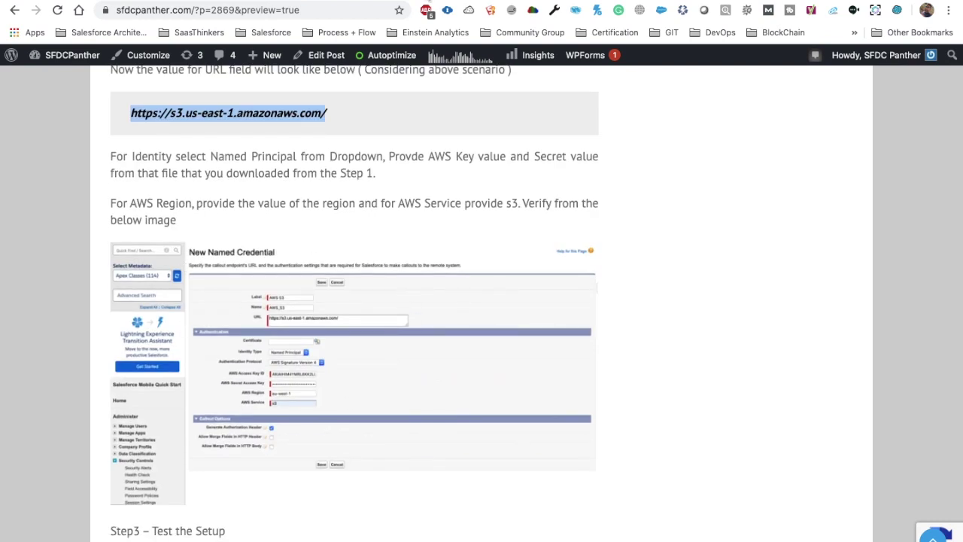
left_click(441, 1)
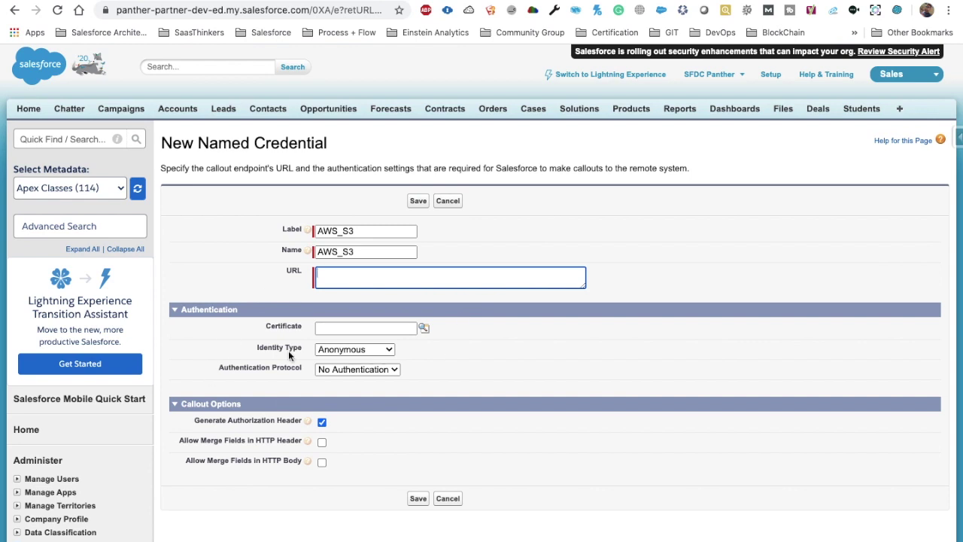
Set the AWS_S3 credential's Identity Type to Named Principal.
scroll(271, 320, "down", 1)
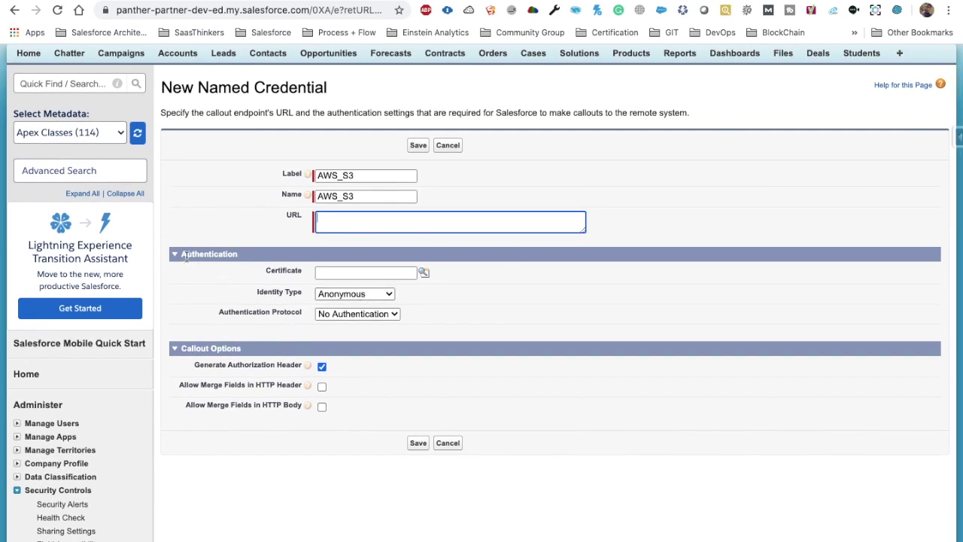
left_click(342, 291)
left_click(370, 319)
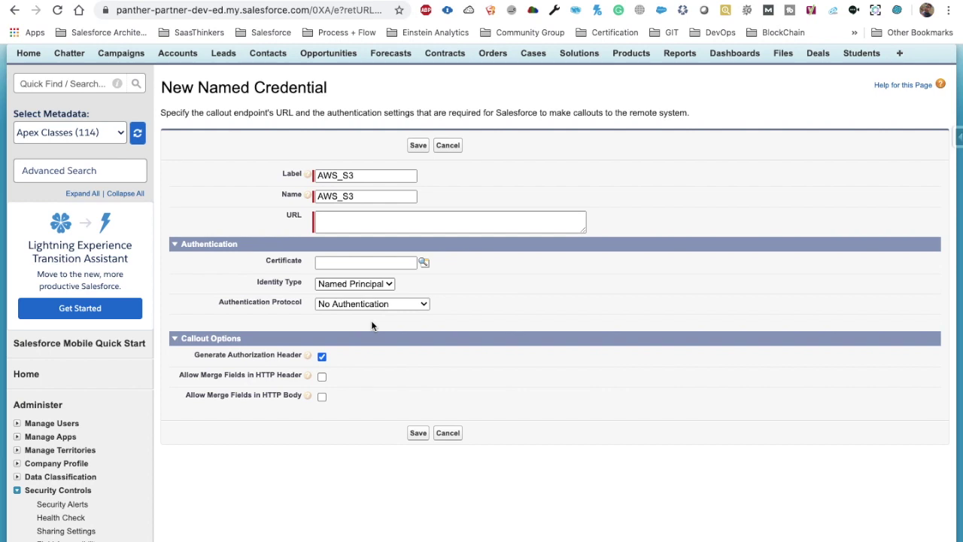
Choose AWS Signature Version 4 as the Authentication Protocol and select the AWS Access Key ID field.
left_click_drag(218, 302, 296, 305)
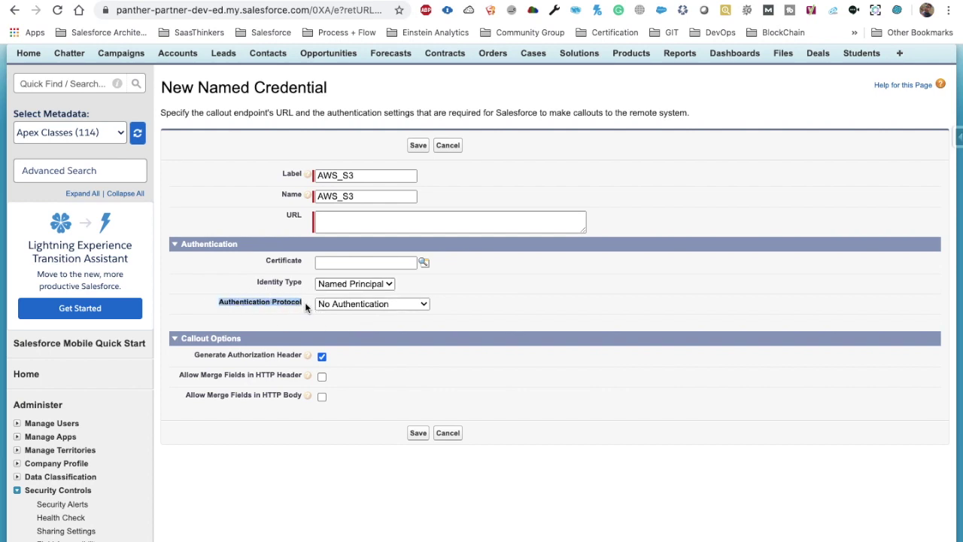
left_click(372, 303)
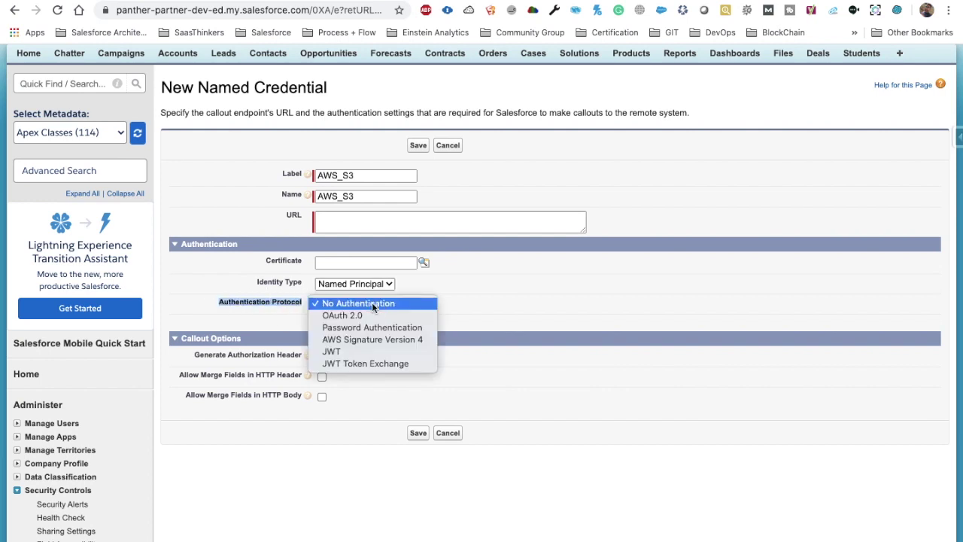
left_click(393, 339)
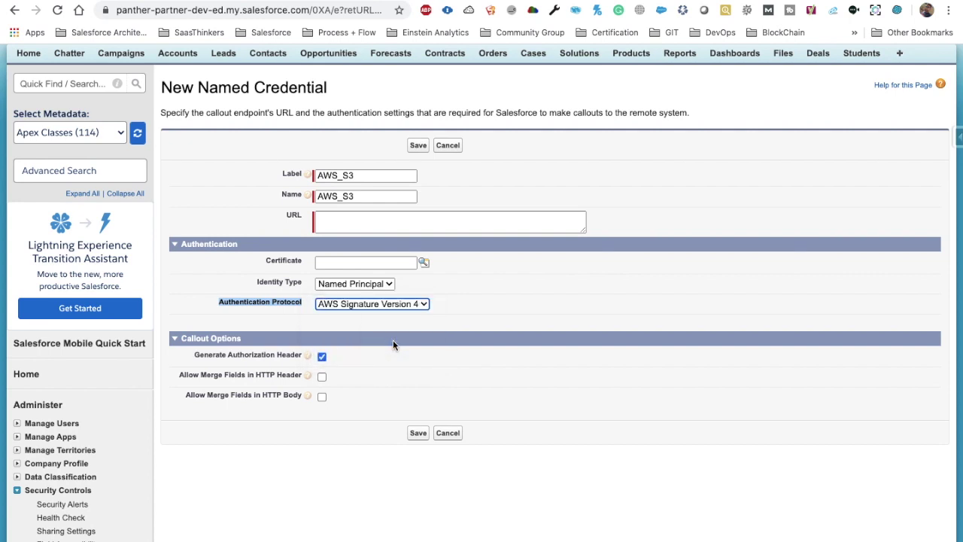
scroll(531, 334, "down", 2)
left_click_drag(240, 258, 454, 331)
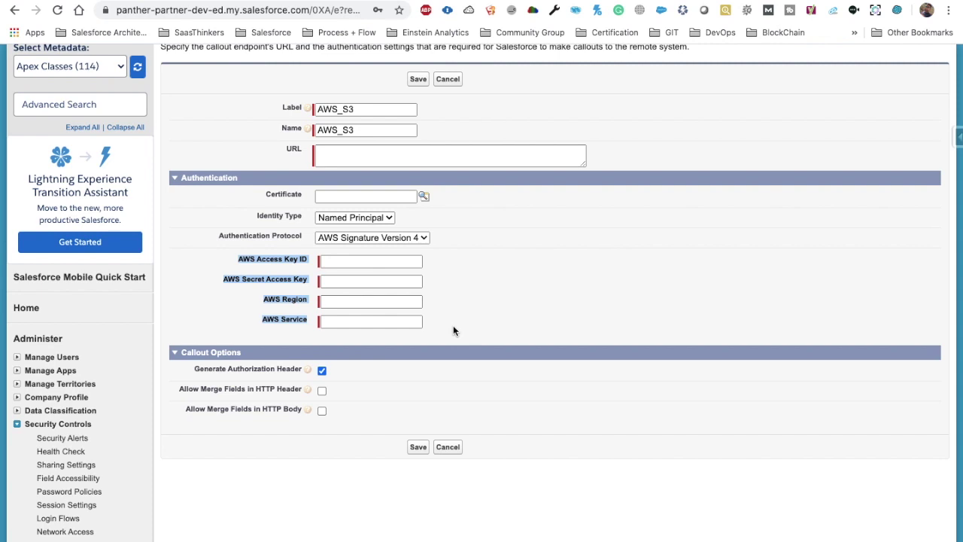
left_click(352, 261)
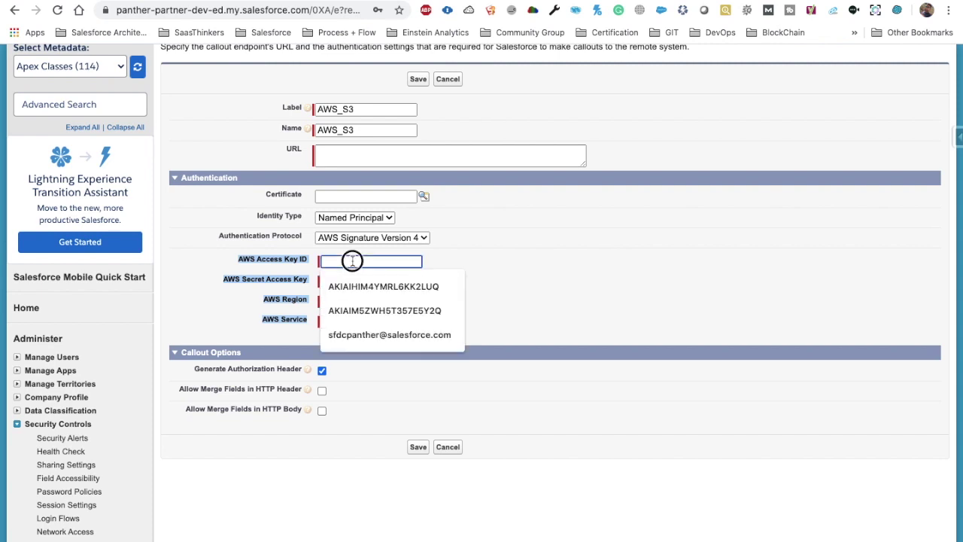
left_click(503, 264)
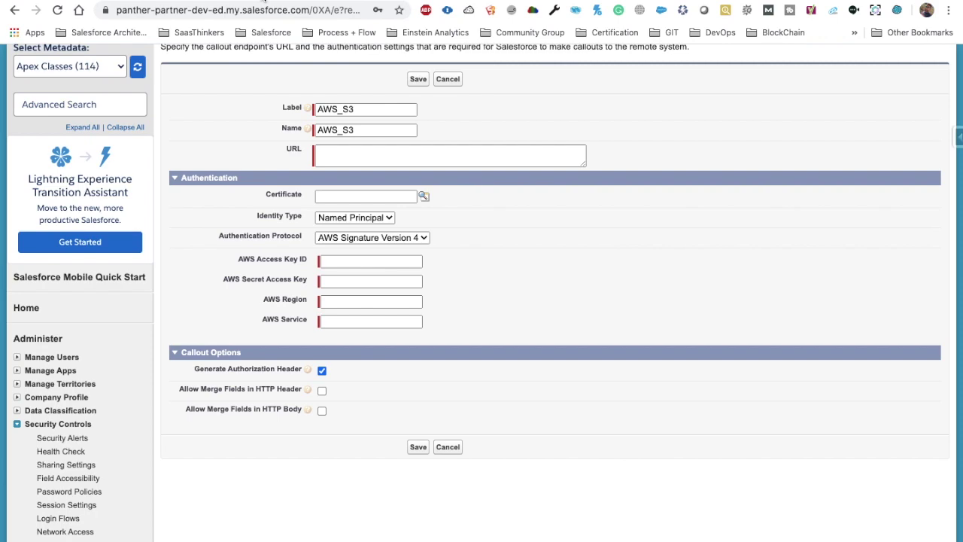
Check the blog post and S3 bucket list, then abandon the new named credential form.
left_click(277, 4)
left_click(369, 2)
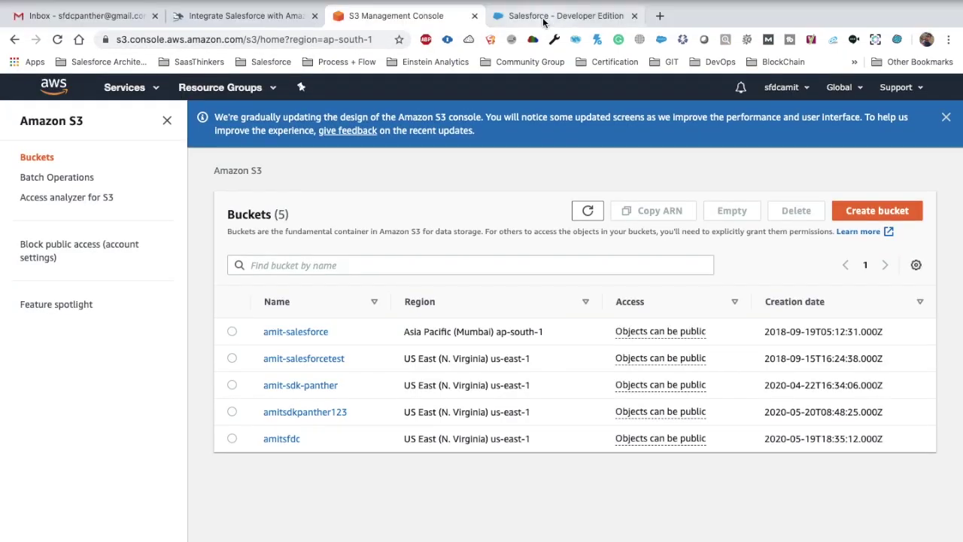
left_click(544, 17)
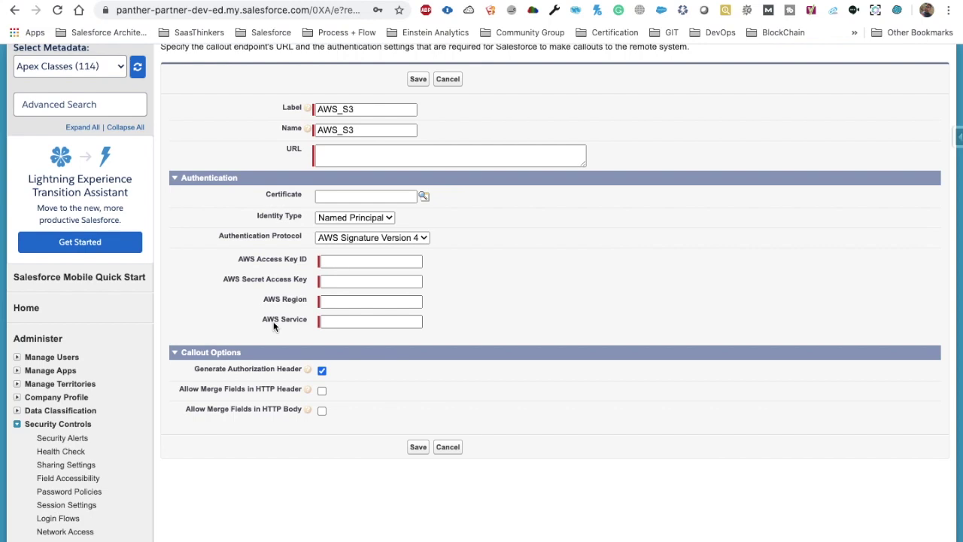
left_click(456, 447)
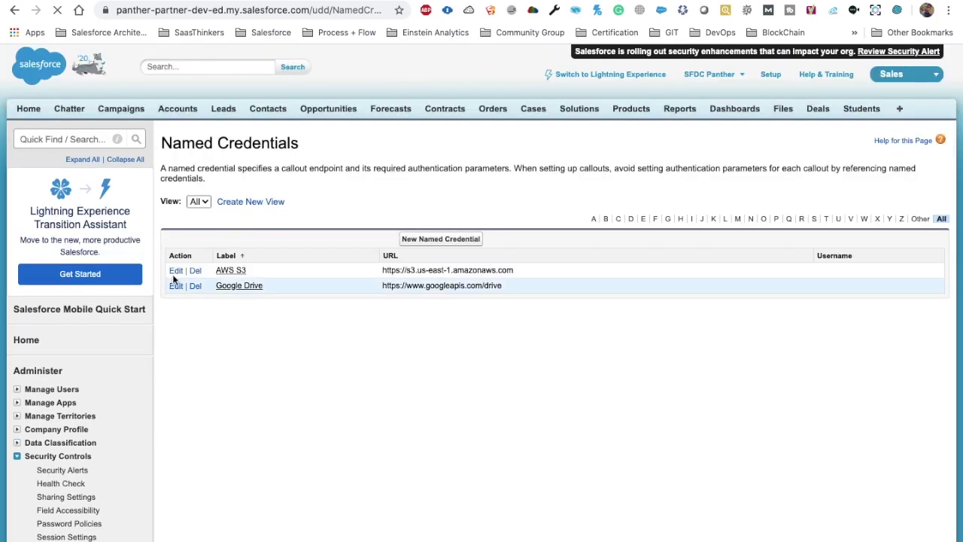
Review the existing AWS S3 named credential's endpoint URL and leave its edit form without saving.
left_click(174, 273)
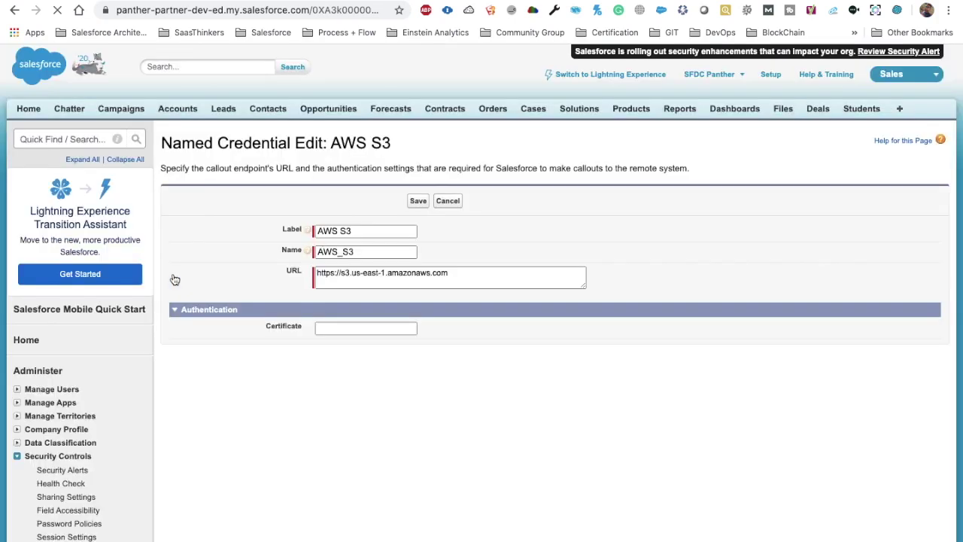
scroll(175, 279, "down", 1)
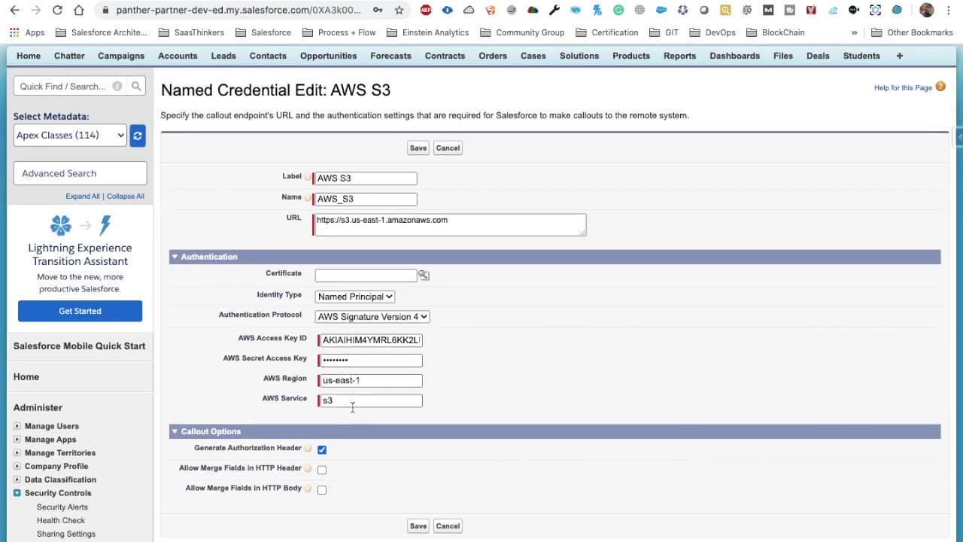
left_click_drag(458, 221, 294, 217)
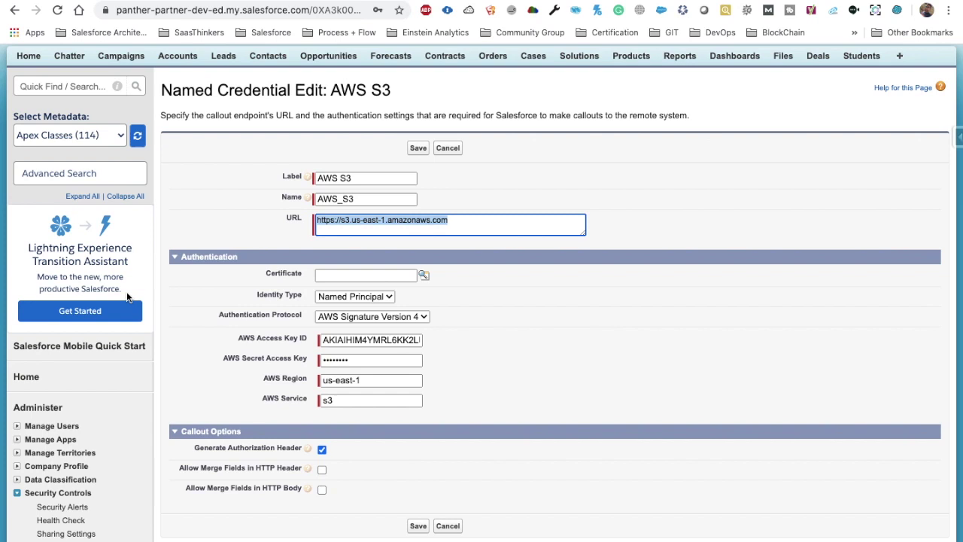
left_click(447, 147)
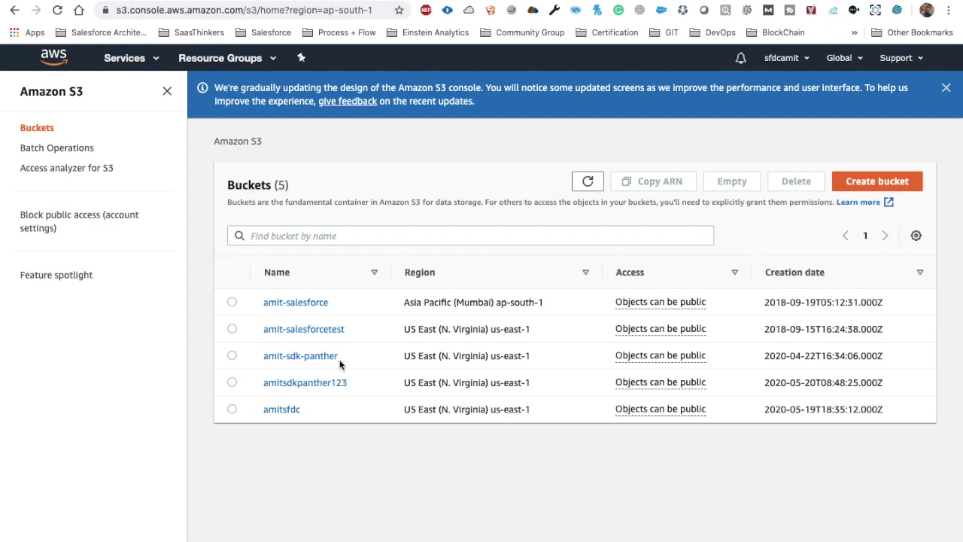
Note bucket regions us-east-1 and ap-south-1 and open the AWS S3 named credential's details.
left_click_drag(489, 329, 543, 333)
key("ctrl+Tab")
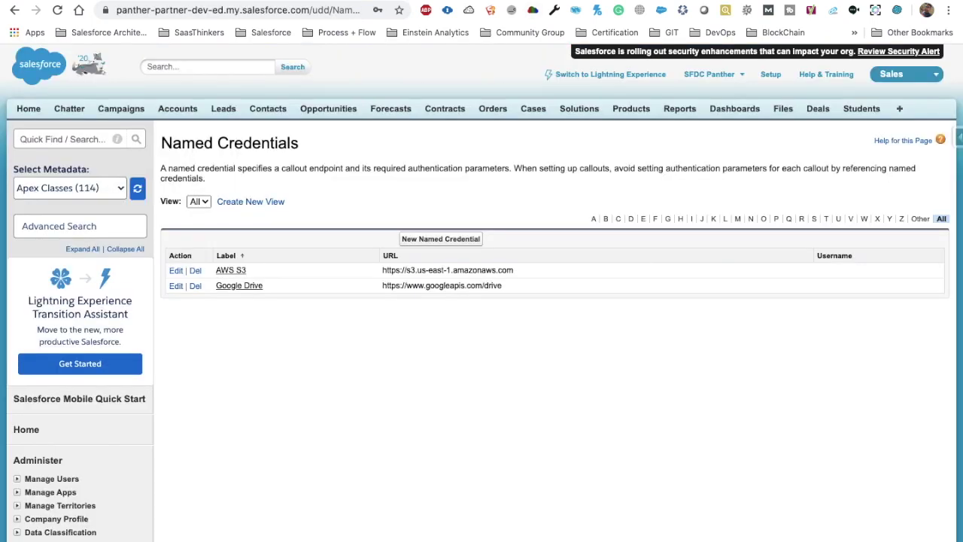
left_click(232, 270)
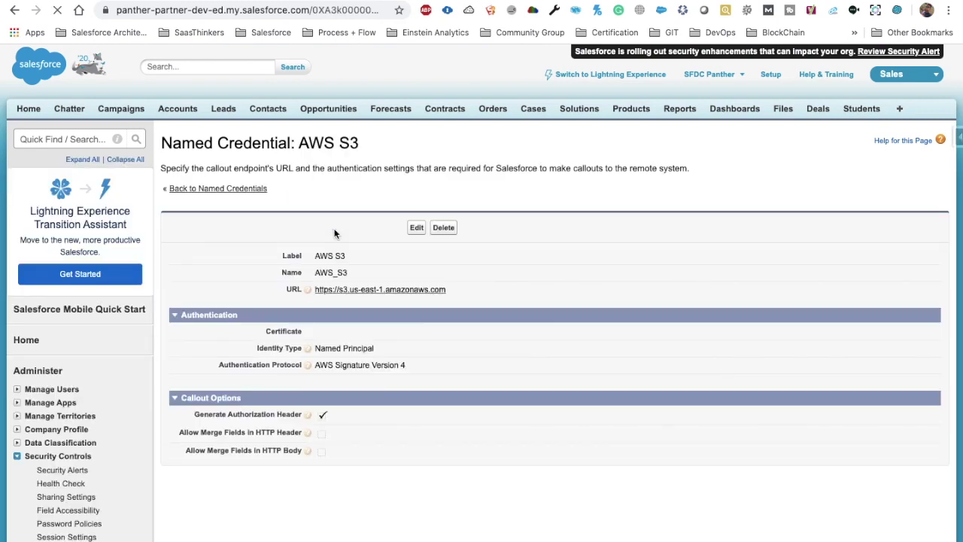
key("ctrl+Tab")
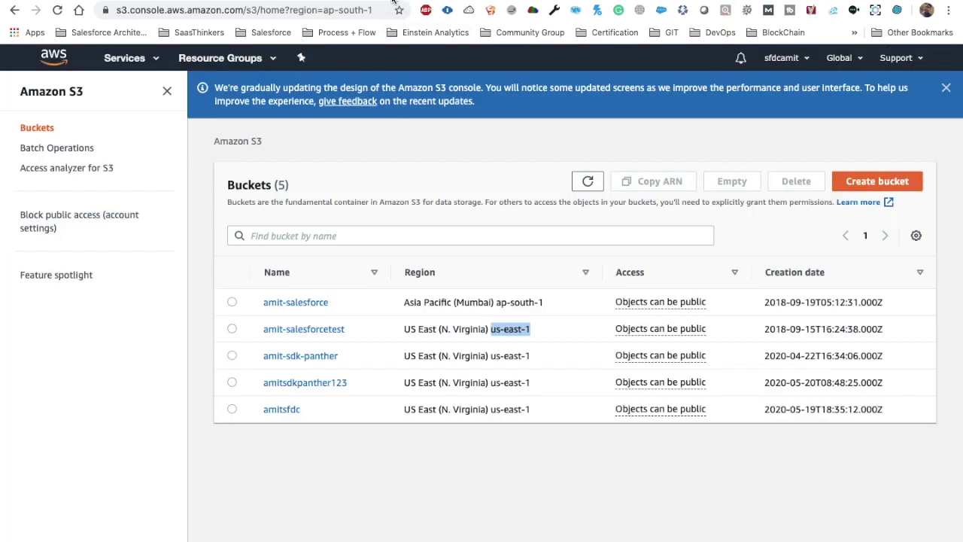
left_click_drag(544, 302, 499, 306)
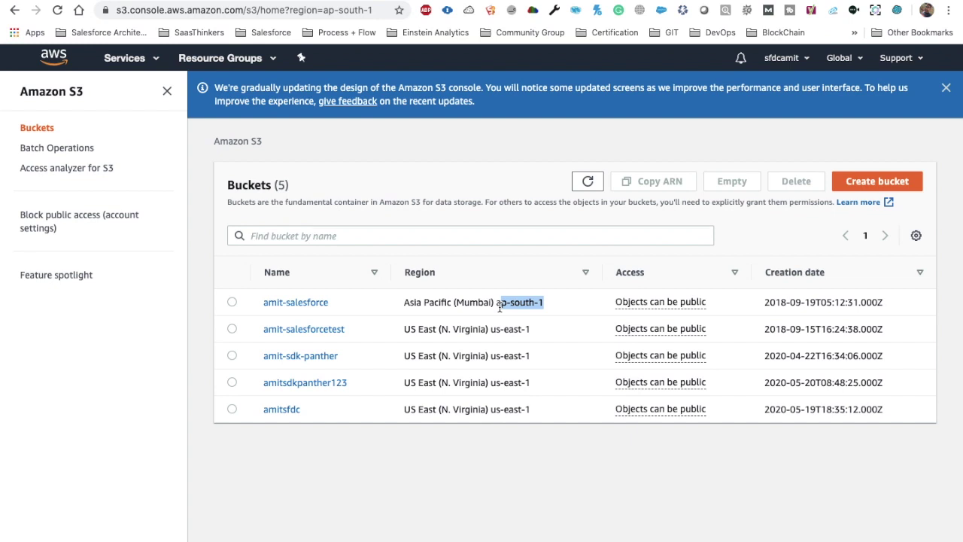
Copy the blog's Step 3 Apex test code and return to Salesforce.
key("ctrl+Tab")
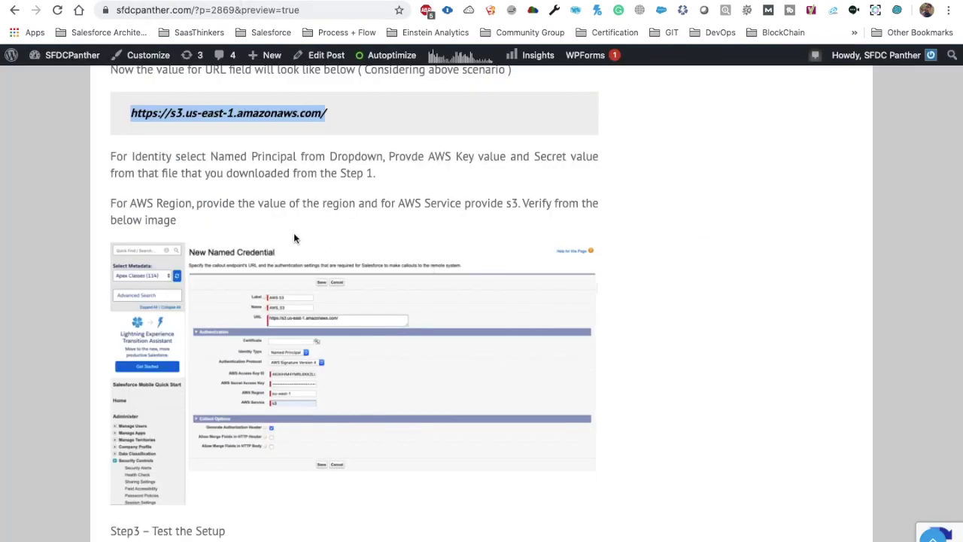
key("ctrl+Tab")
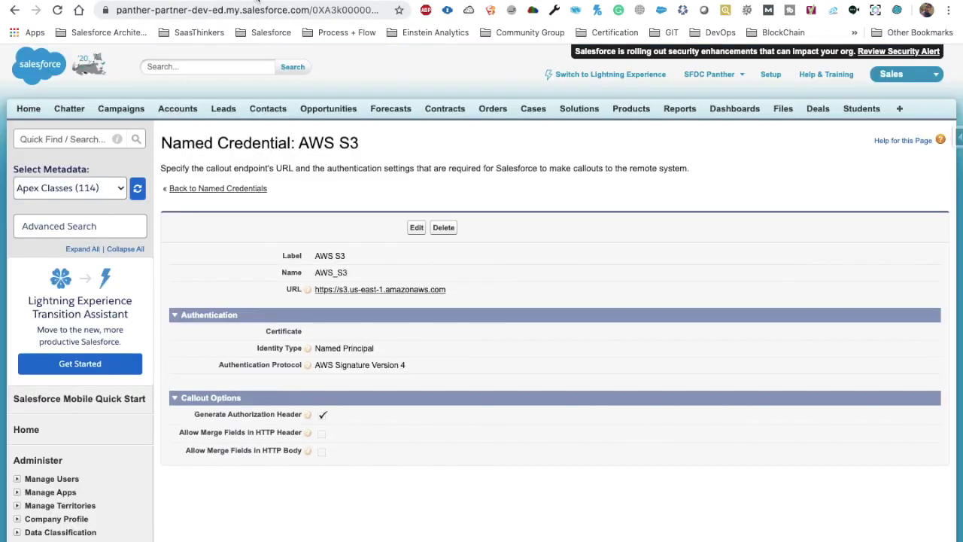
key("ctrl+shift+Tab")
scroll(380, 268, "down", 10)
left_click_drag(293, 279, 109, 186)
key("ctrl+c")
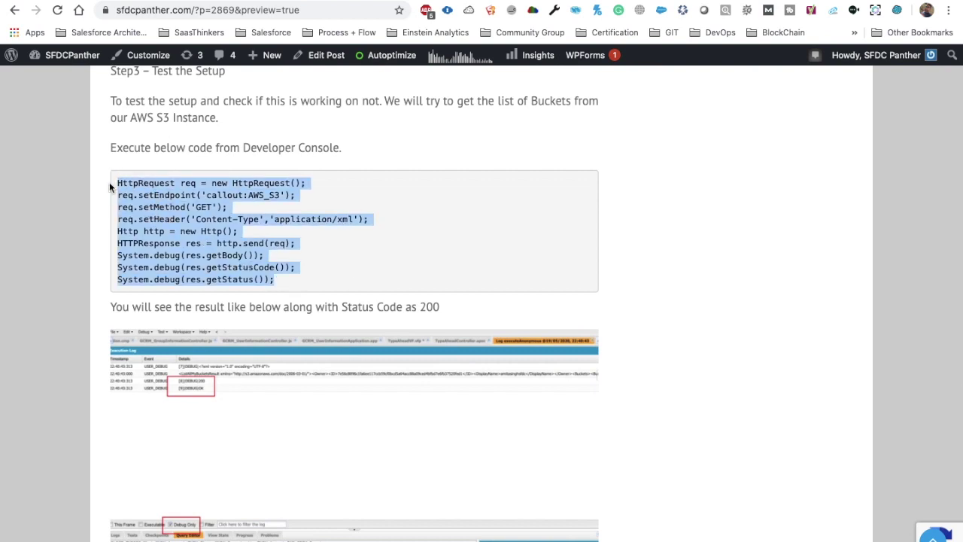
key("ctrl+Tab")
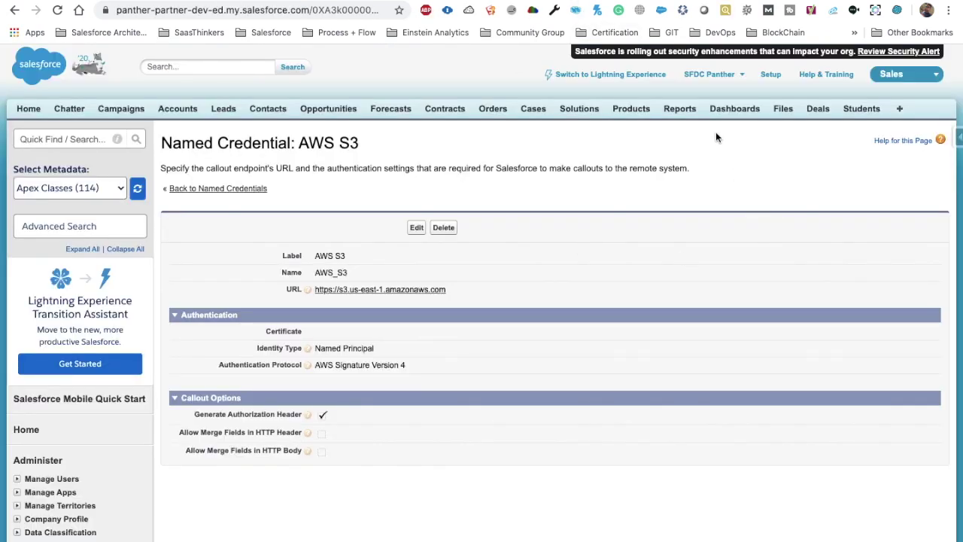
left_click(709, 74)
Replace the Execute Anonymous code in the Developer Console with the blog's callout code.
left_click(682, 128)
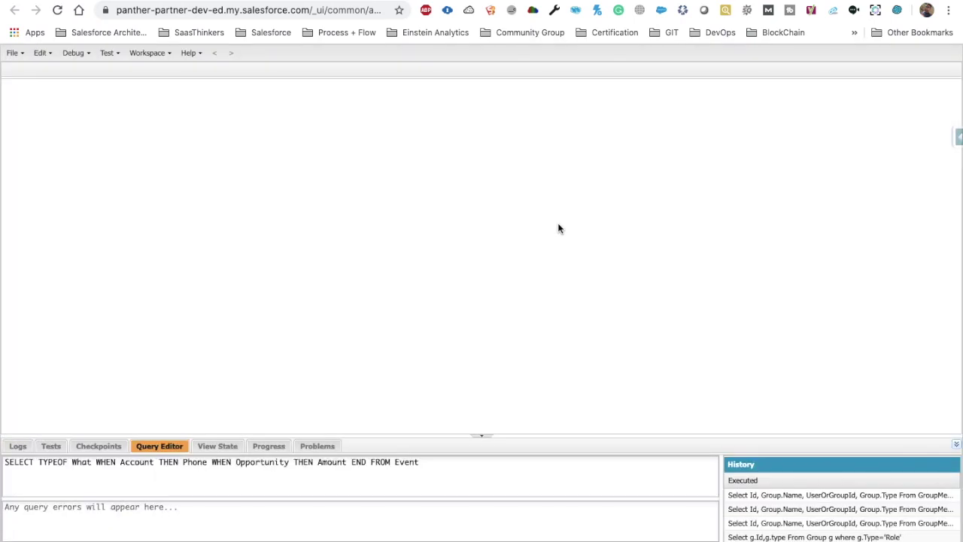
key("ctrl+e")
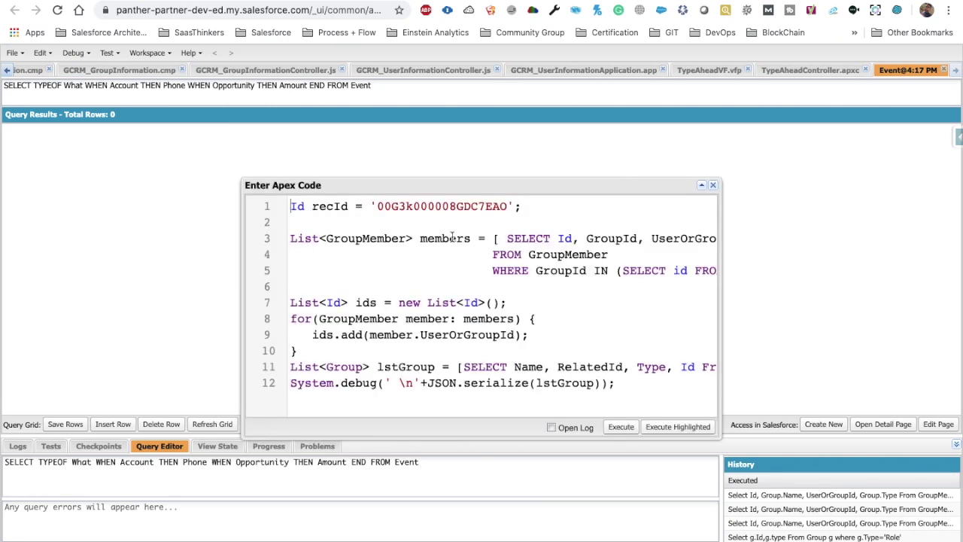
key("ctrl+a")
key("ctrl+v")
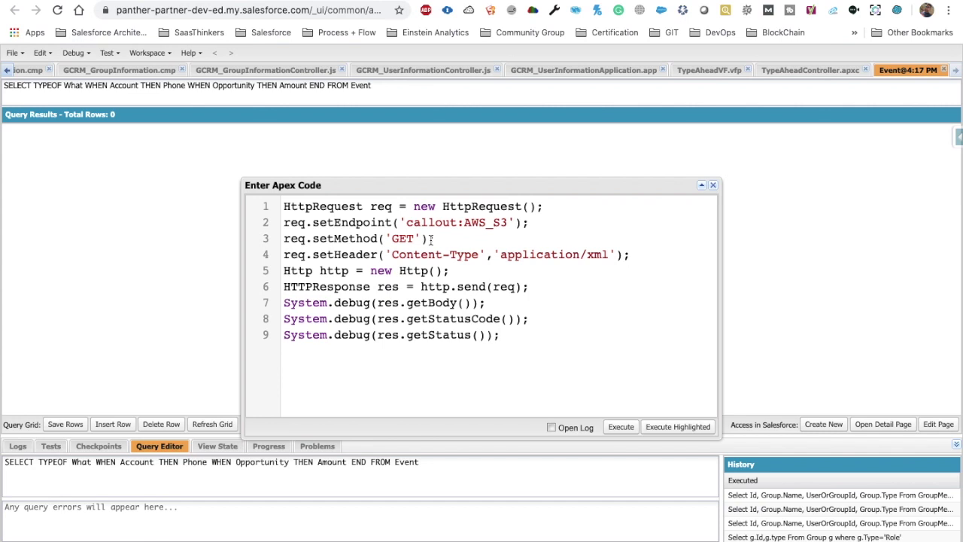
Review the pasted HttpRequest and its setEndpoint 'callout:AWS_S3' line.
left_click_drag(557, 206, 262, 210)
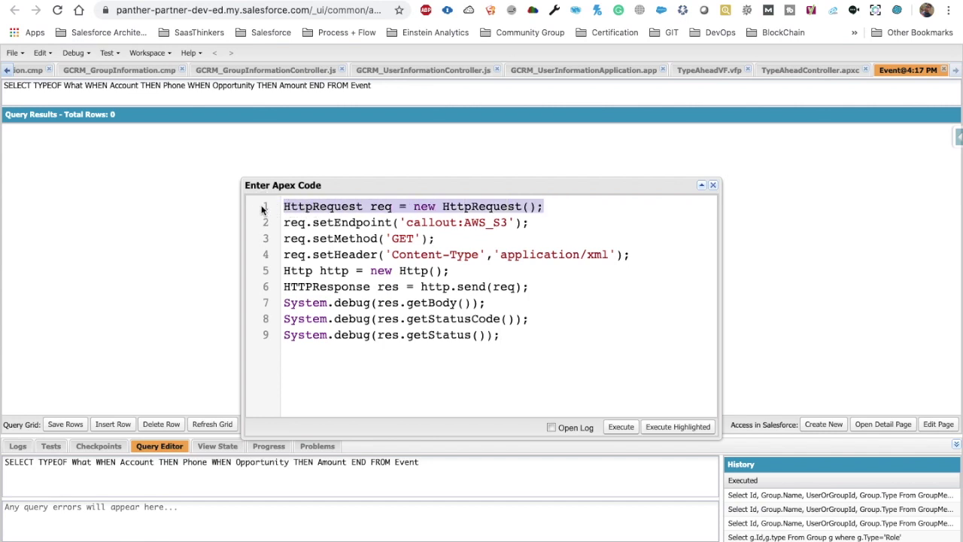
left_click_drag(312, 222, 393, 222)
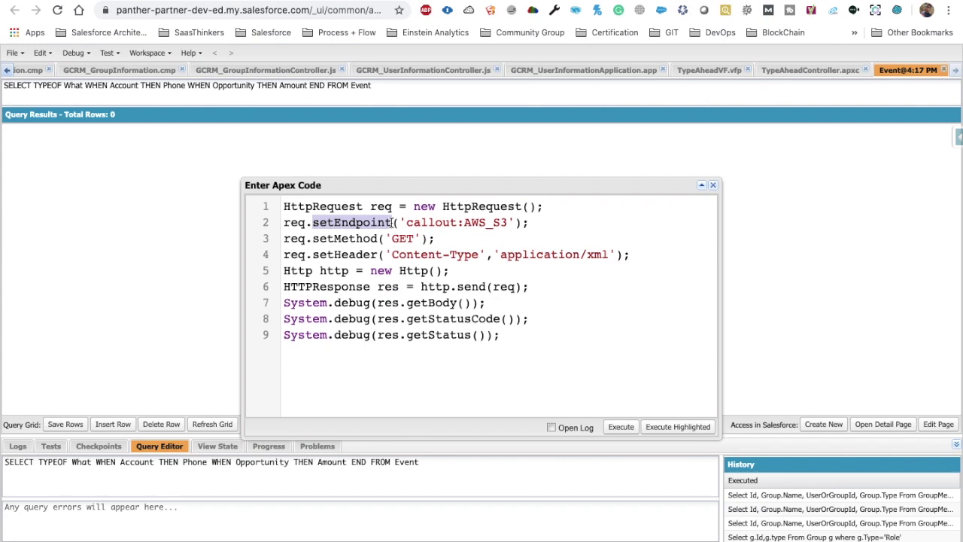
double_click(430, 224)
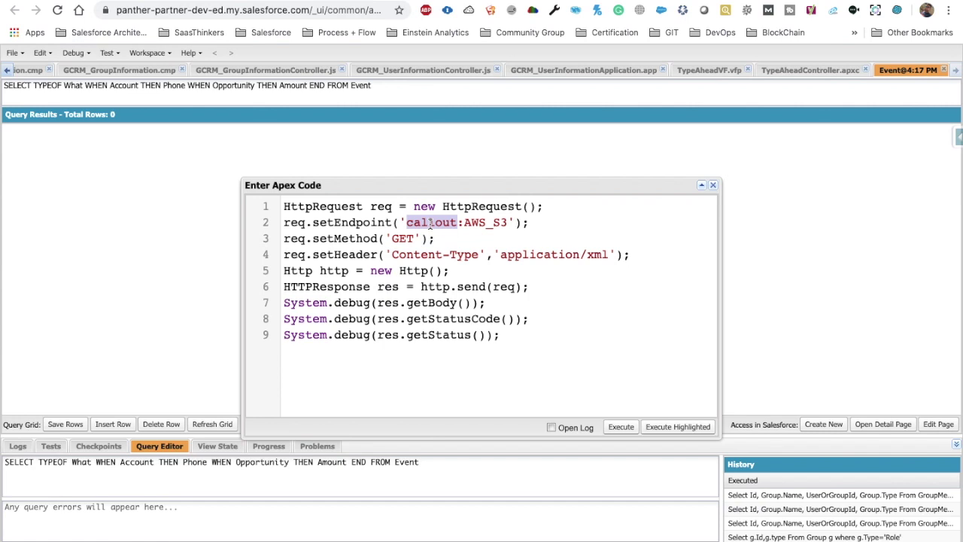
left_click_drag(464, 223, 511, 223)
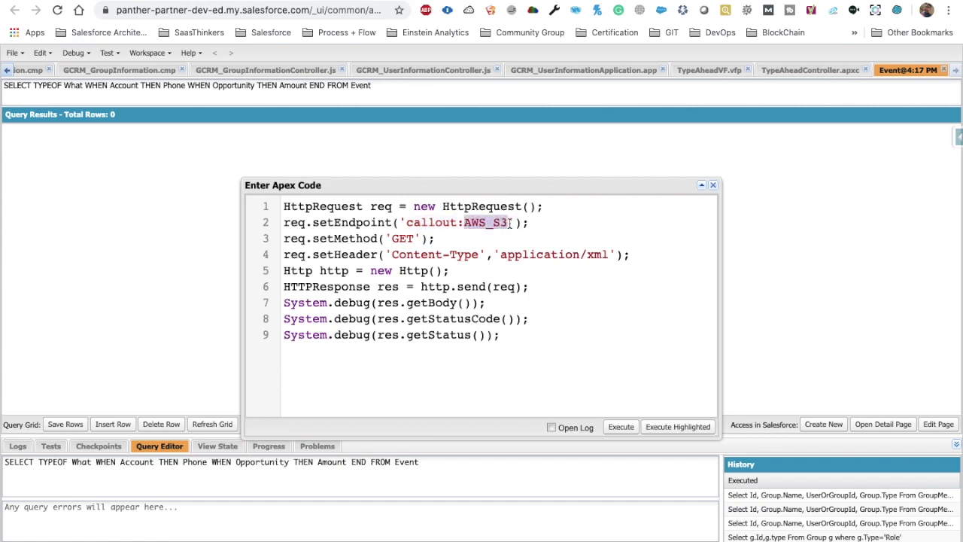
left_click(532, 1)
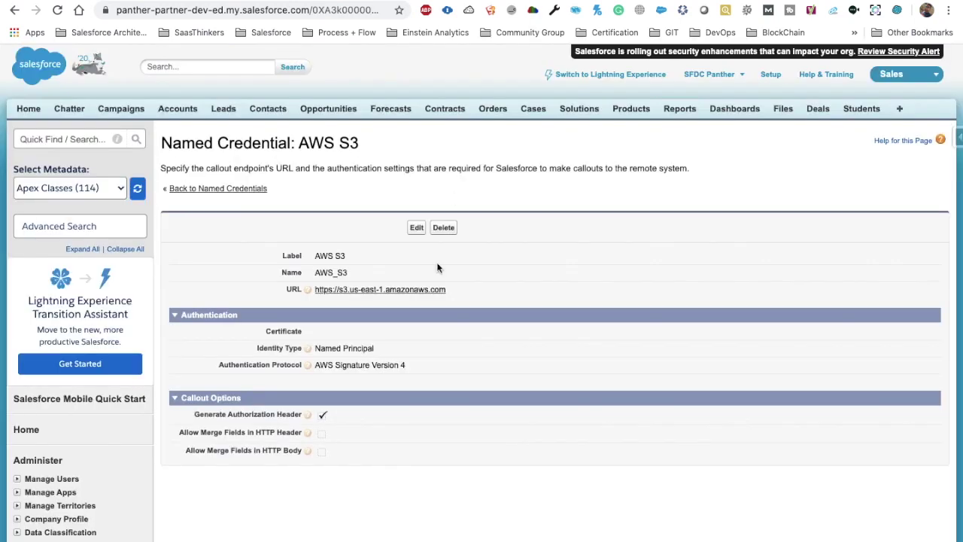
Compare the credential's Name AWS_S3 and endpoint URL with the callout code.
double_click(332, 273)
left_click(643, 45)
left_click(527, 3)
left_click(460, 292)
left_click_drag(460, 291, 311, 299)
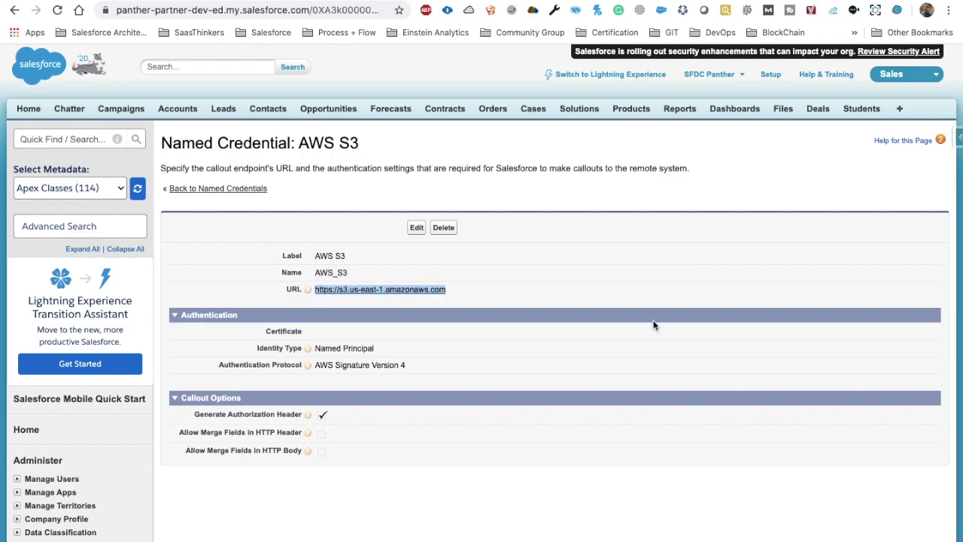
left_click(686, 3)
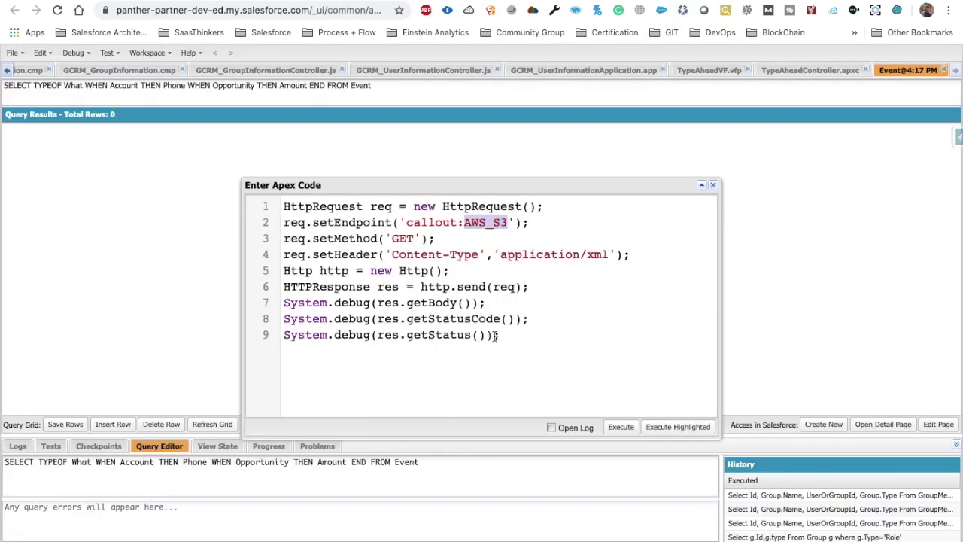
Execute the callout with Open Log ticked and filter to Debug Only, revealing 403 Forbidden.
left_click(563, 427)
left_click(612, 427)
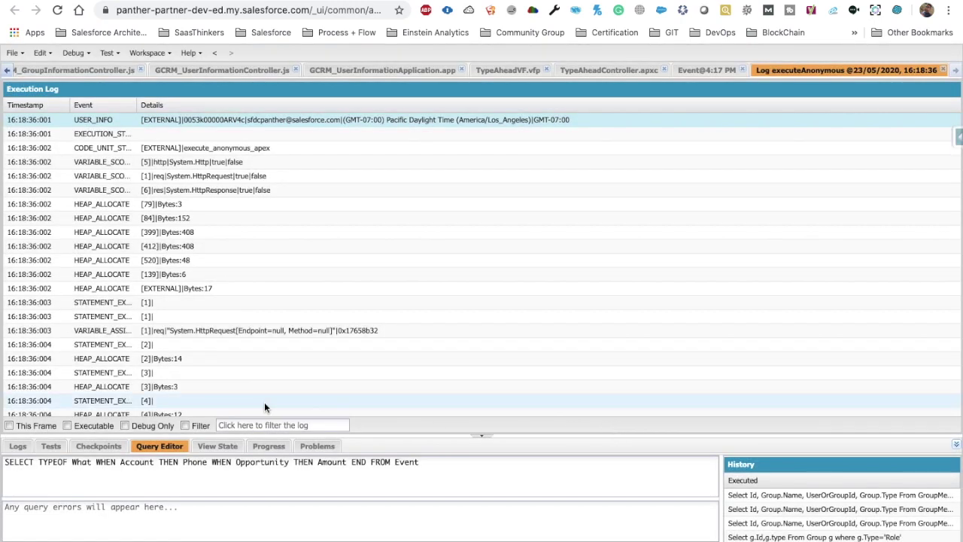
left_click(153, 426)
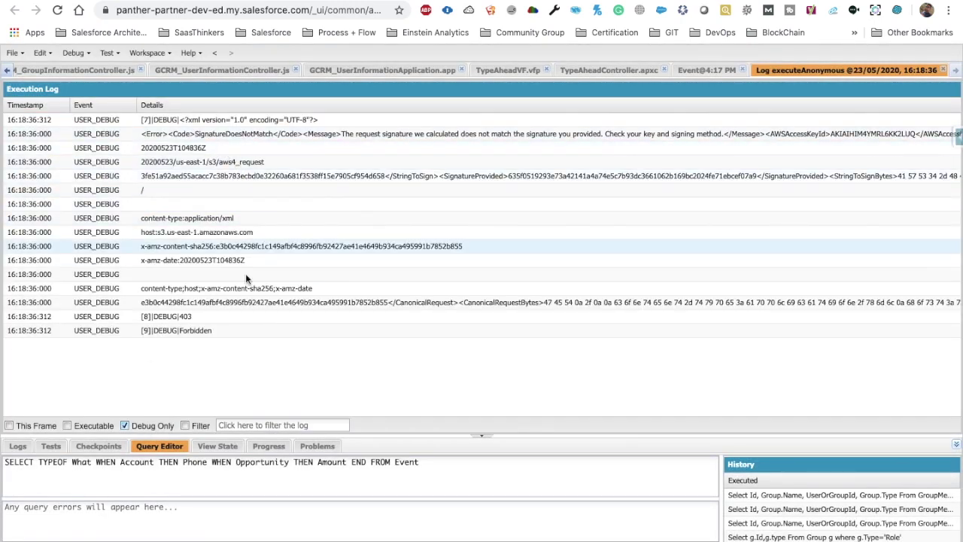
scroll(256, 292, "up", 5)
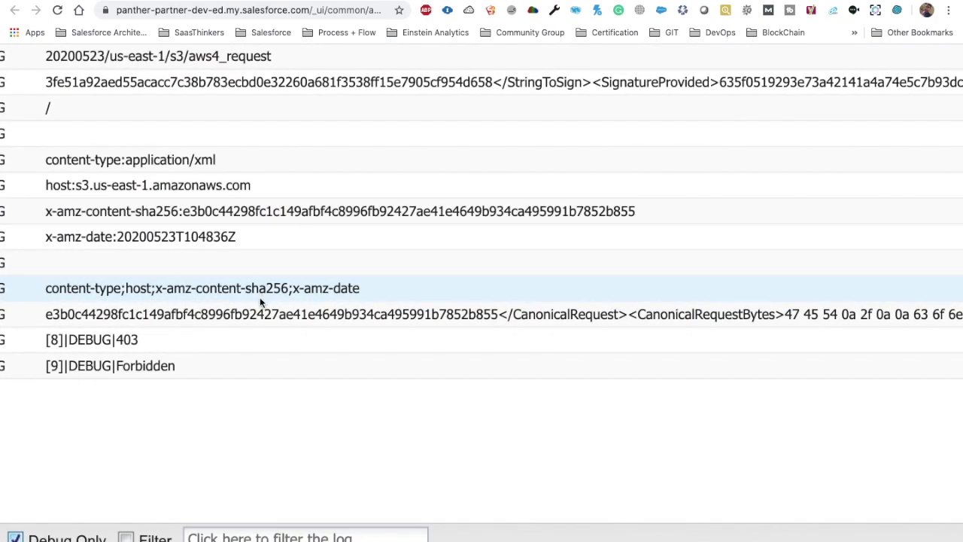
scroll(220, 331, "down", 5)
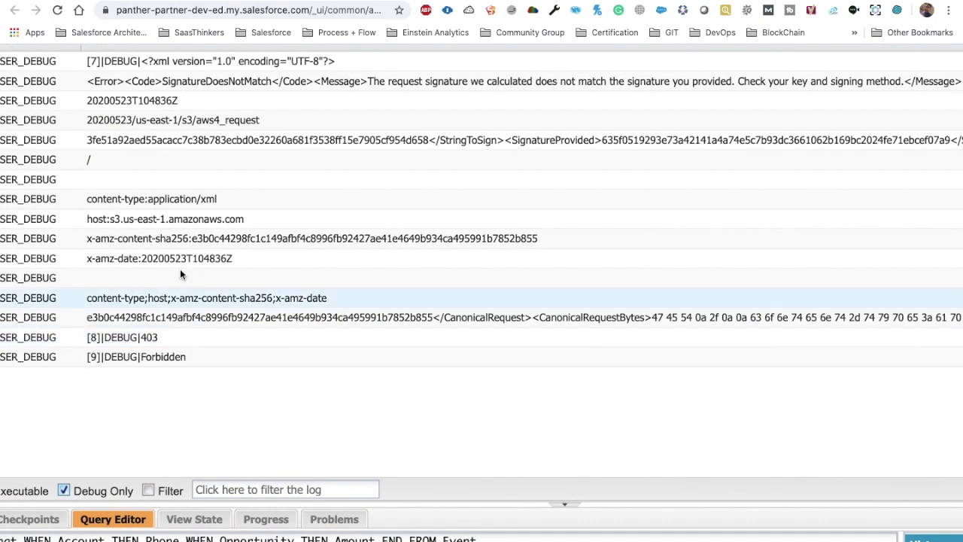
scroll(184, 305, "up", 1)
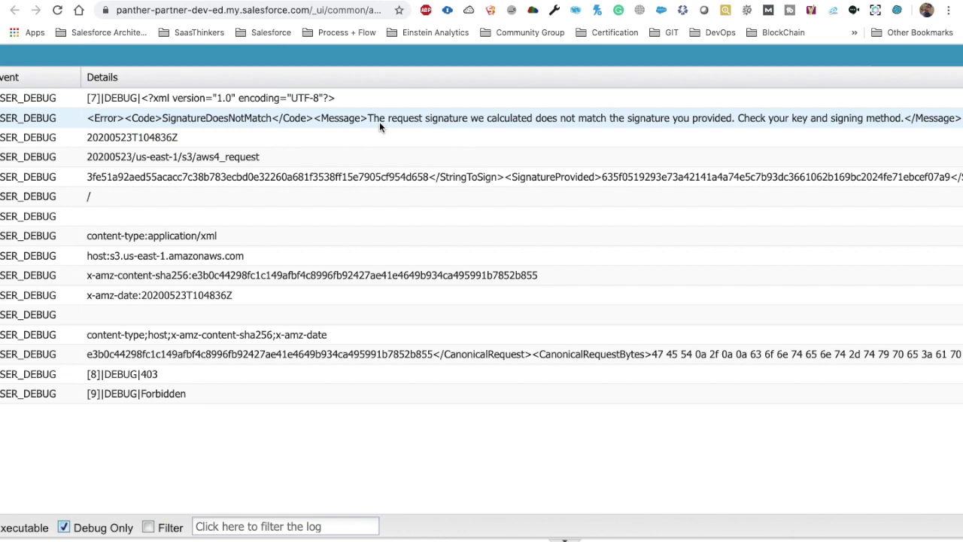
key("super+minus")
key("super+minus")
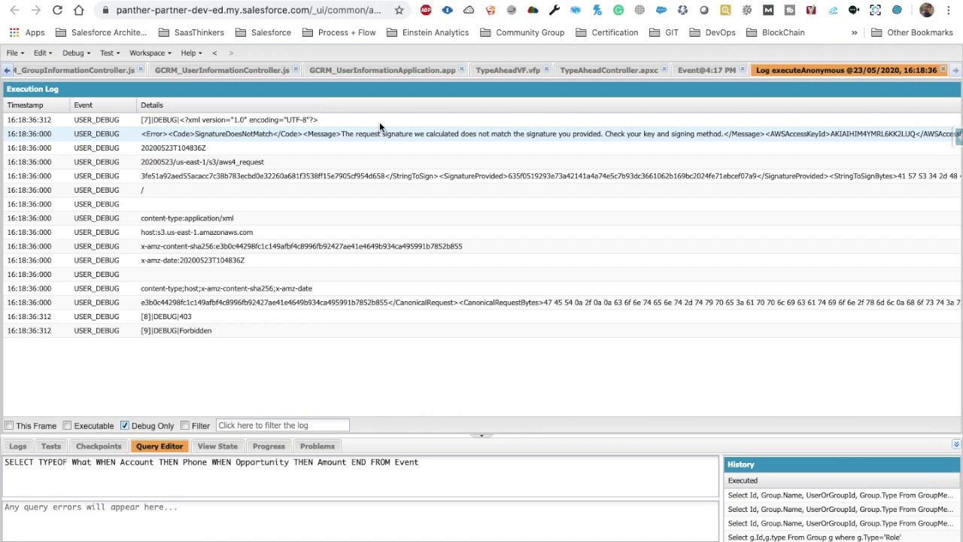
key("ctrl+e")
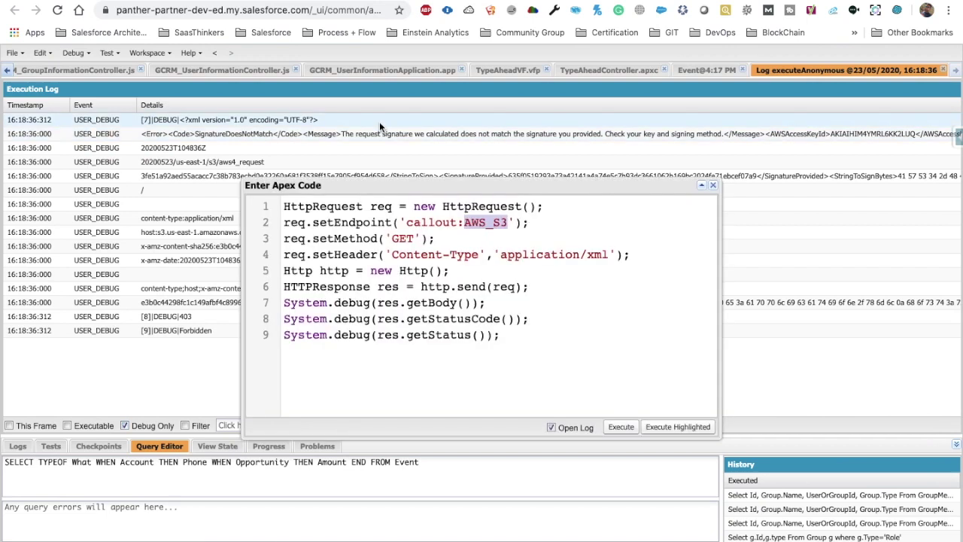
Add a trailing '/' to make the endpoint callout:AWS_S3/ and execute the code again.
left_click(508, 223)
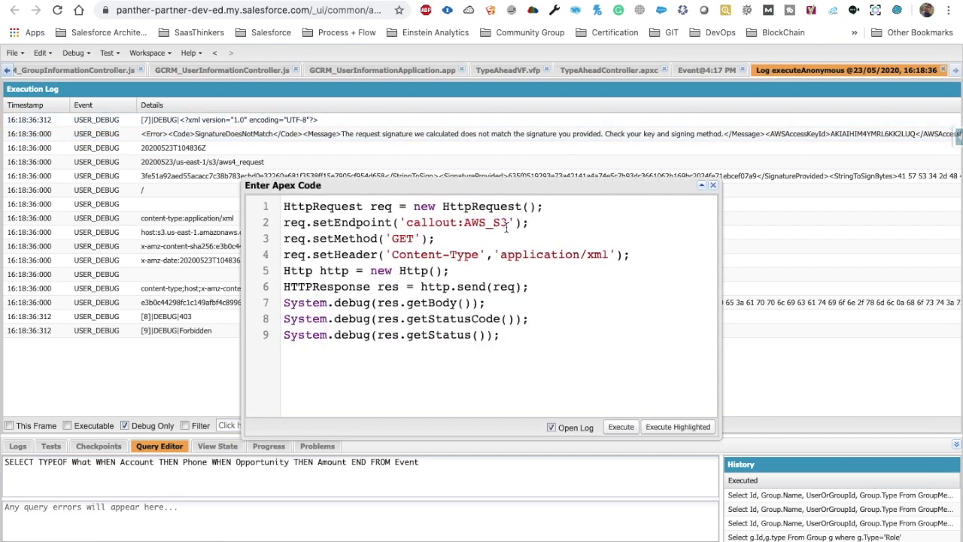
type("/")
left_click_drag(518, 336, 210, 177)
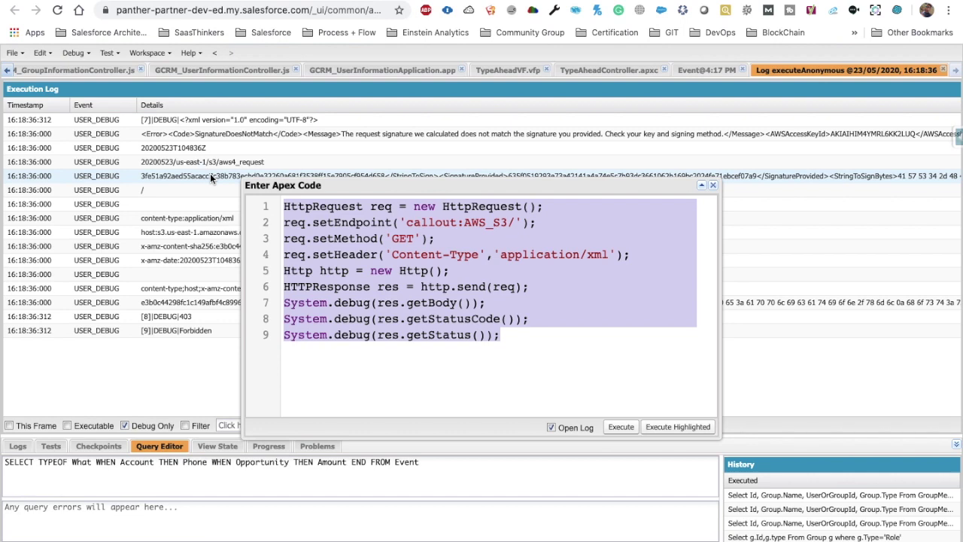
left_click(620, 426)
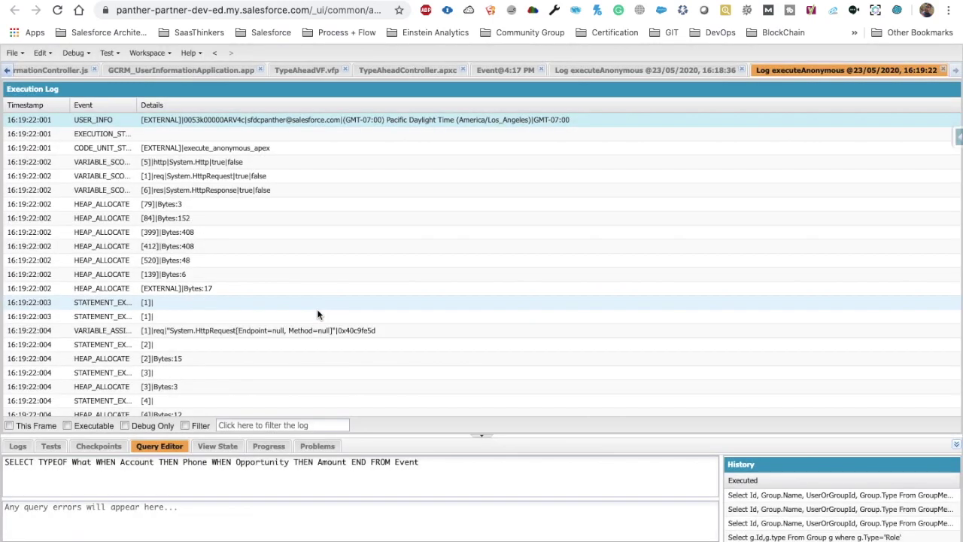
Filter the new log to Debug Only, showing the 200 status and ListAllMyBucketsResult lines.
left_click(139, 427)
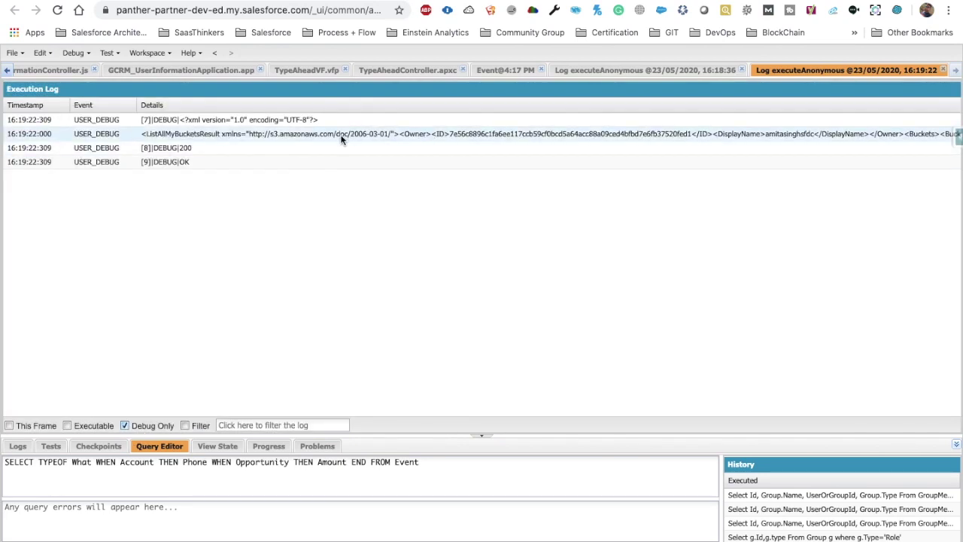
scroll(301, 260, "up", 5, "ctrl")
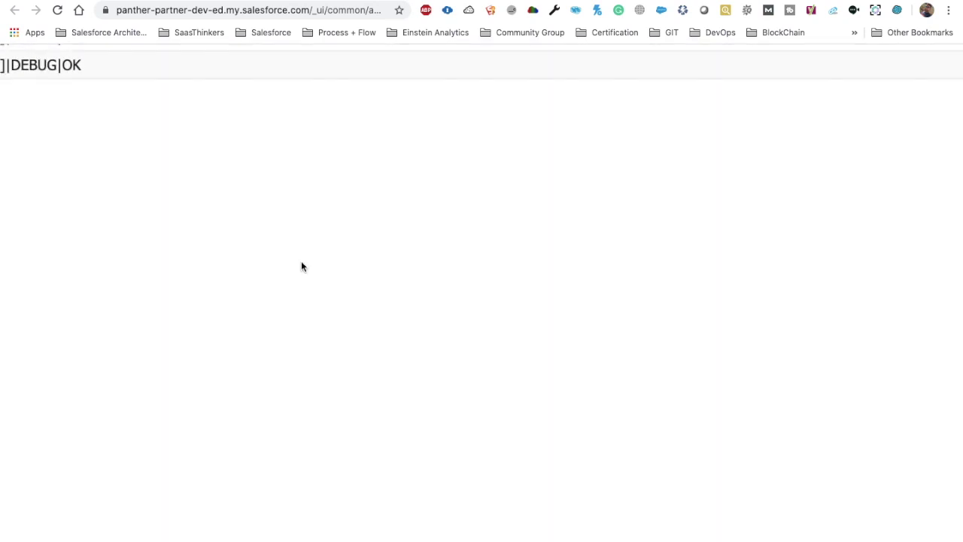
scroll(301, 266, "down", 5, "ctrl")
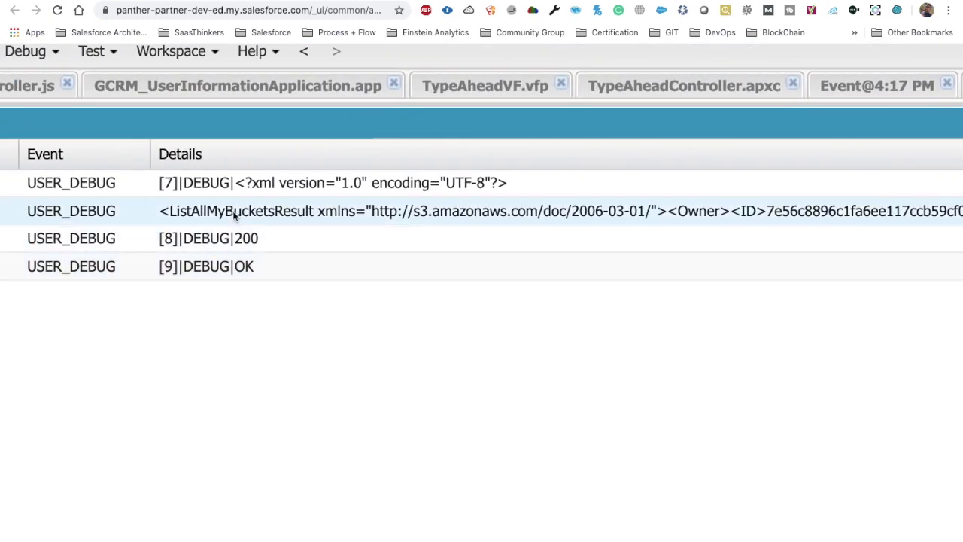
left_click(235, 215)
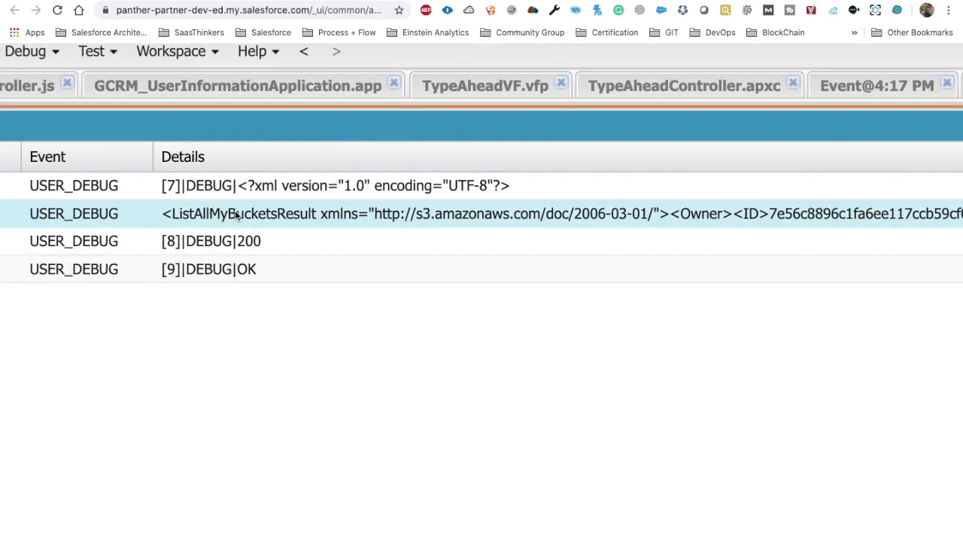
left_click(248, 245)
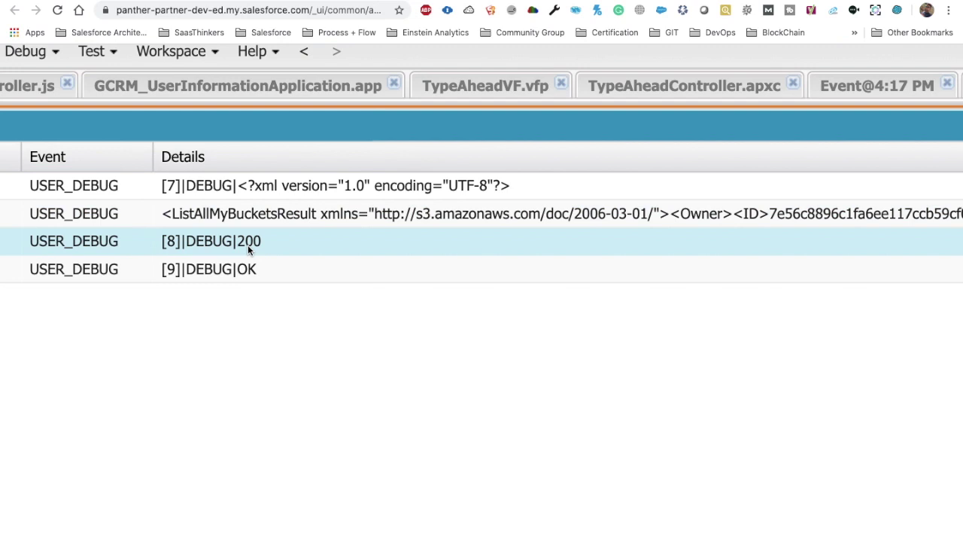
left_click(266, 268)
Open the bucket list line's details and copy its full XML.
double_click(255, 213)
scroll(256, 213, "right", 7)
scroll(400, 395, "down", 3)
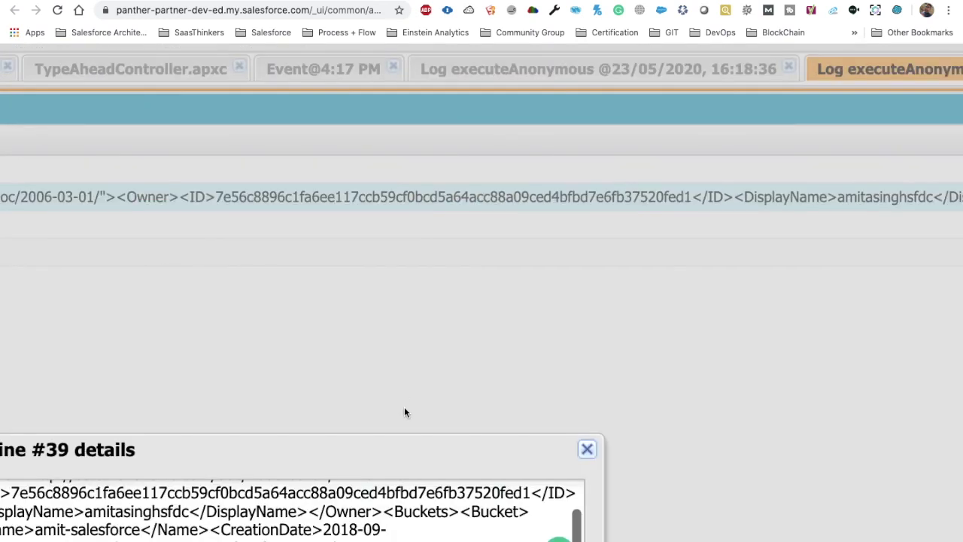
scroll(244, 343, "left", 2)
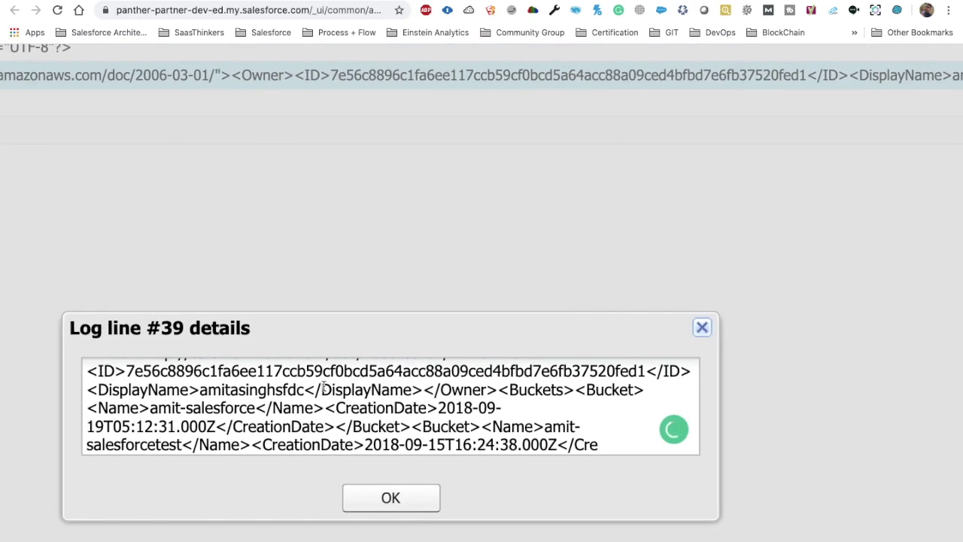
key("ctrl+a")
key("ctrl+t")
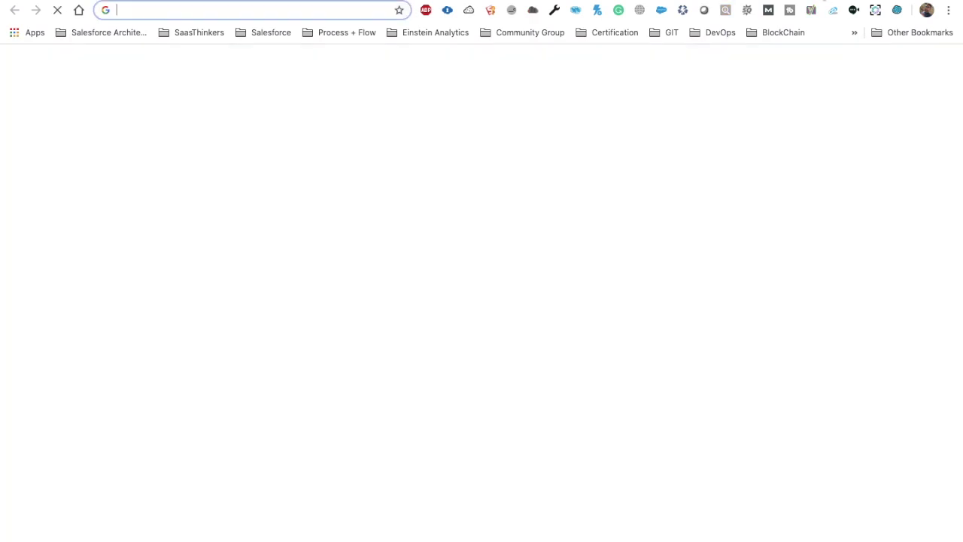
Search Google for 'xml formatter' and open FreeFormatter.com's XML Formatter.
type("xml form")
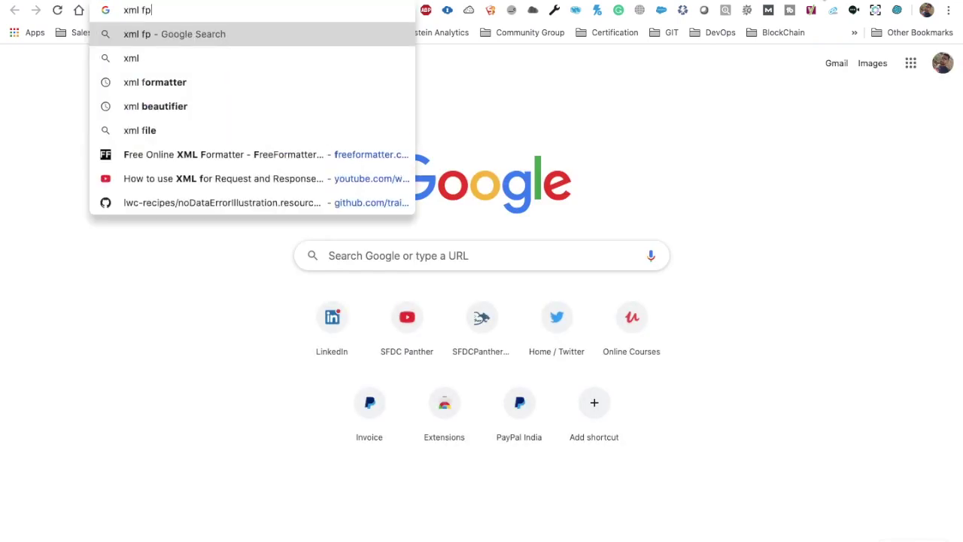
key("Down")
key("Return")
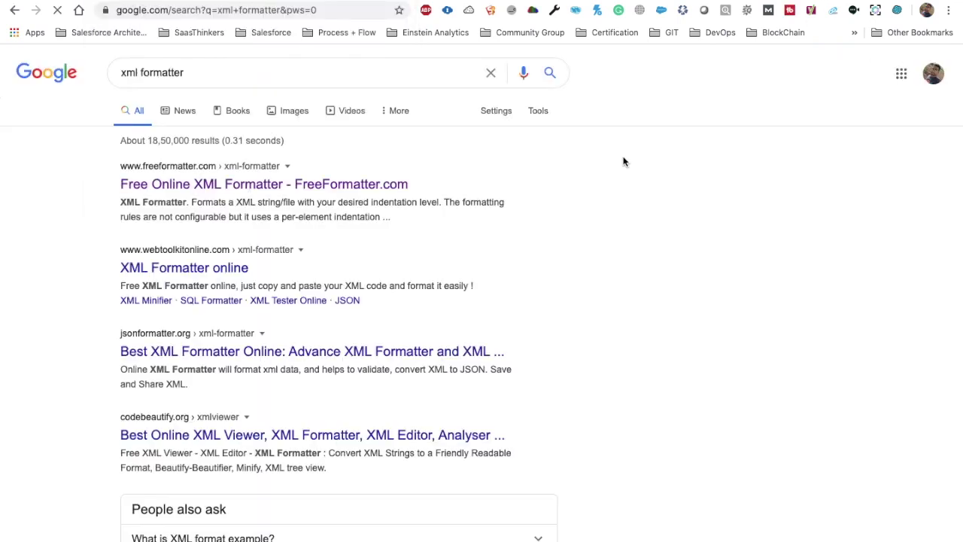
left_click(261, 186)
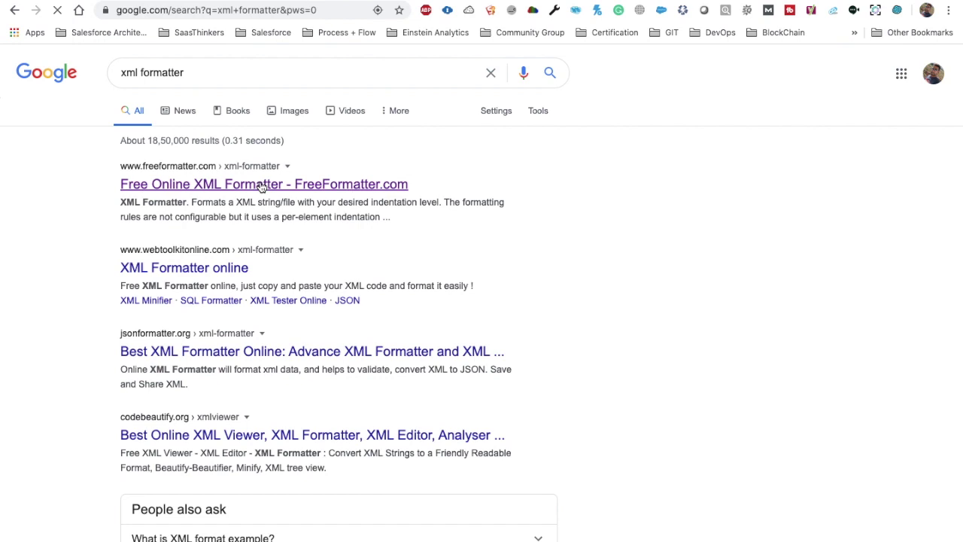
Paste the bucket XML, remove the '16:19:22:000 USER_DEBUG' prefix, and format it in a new window.
left_click(420, 226)
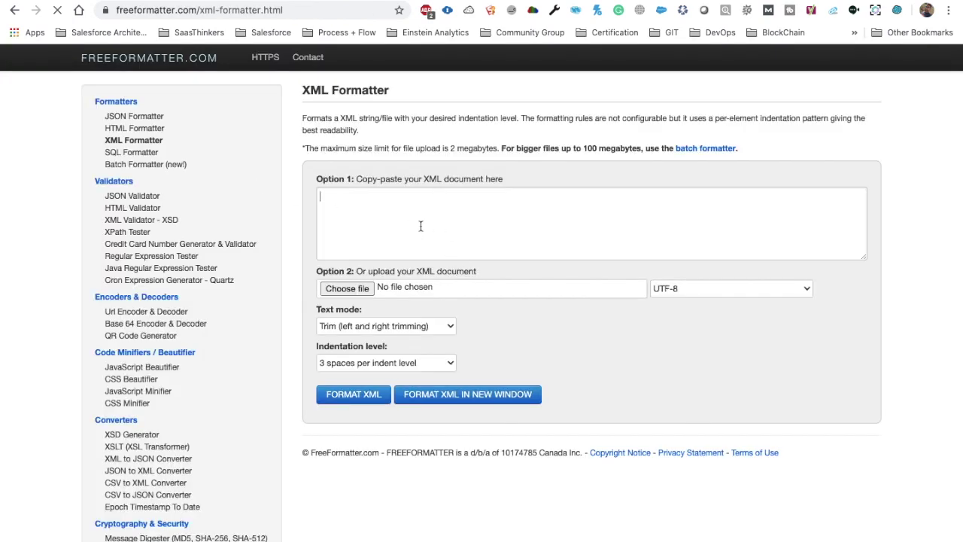
key("super+v")
left_click(469, 393)
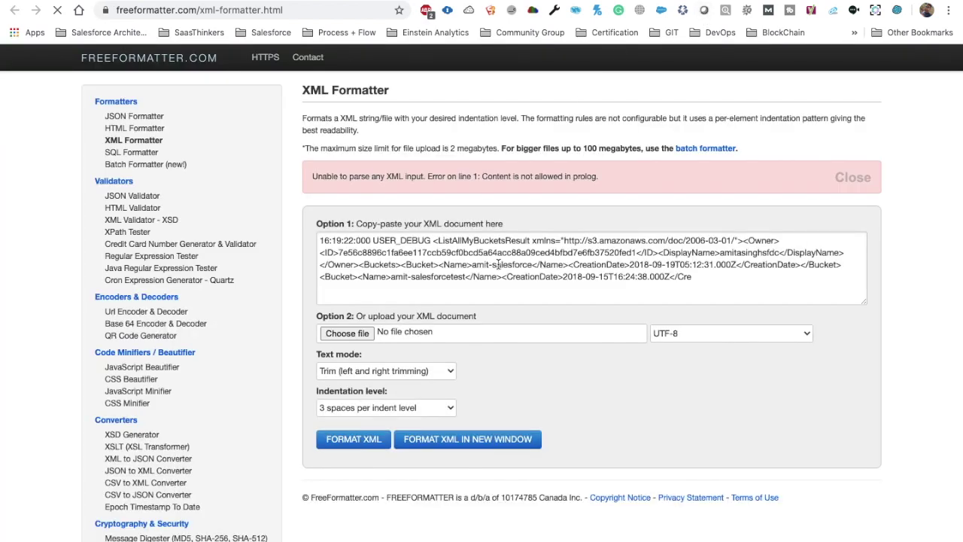
left_click_drag(434, 241, 237, 241)
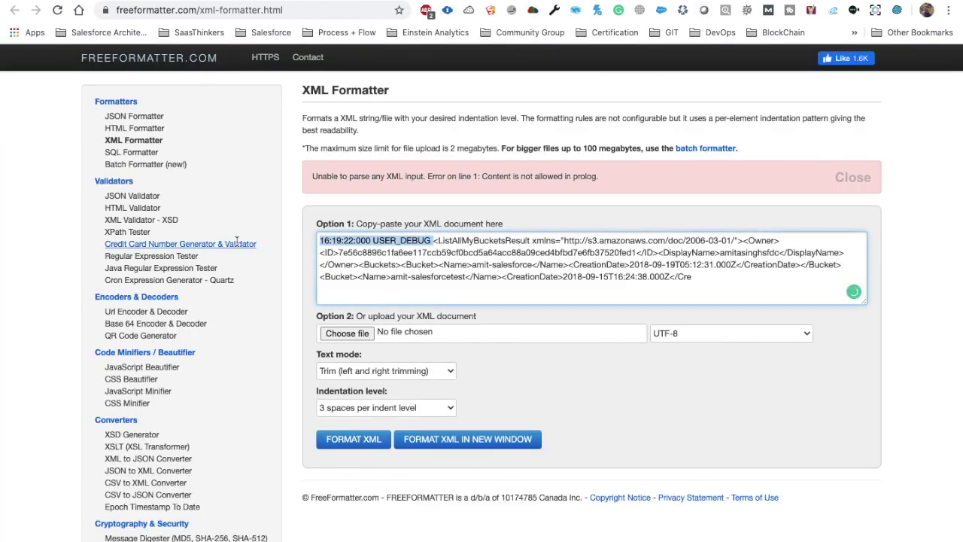
key("BackSpace")
left_click(477, 443)
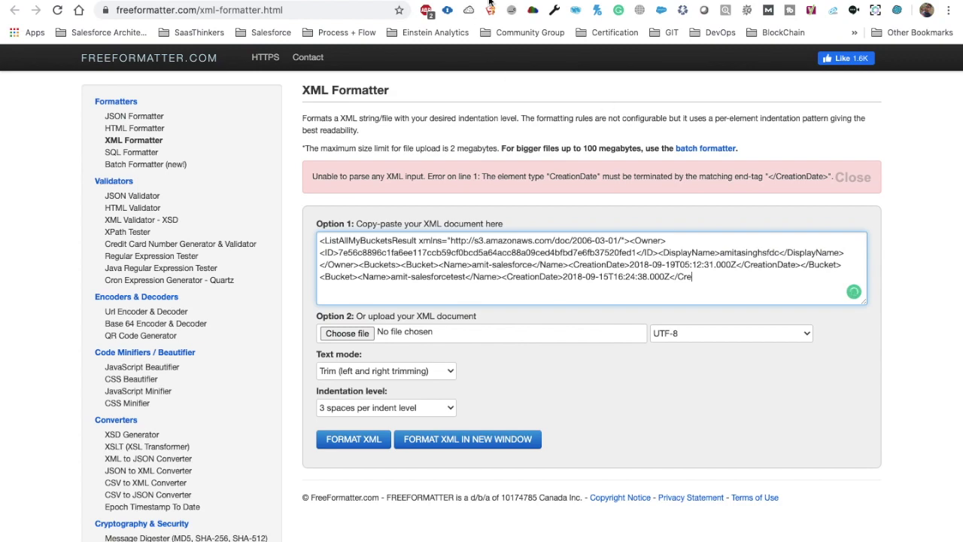
key("ctrl+shift+Tab")
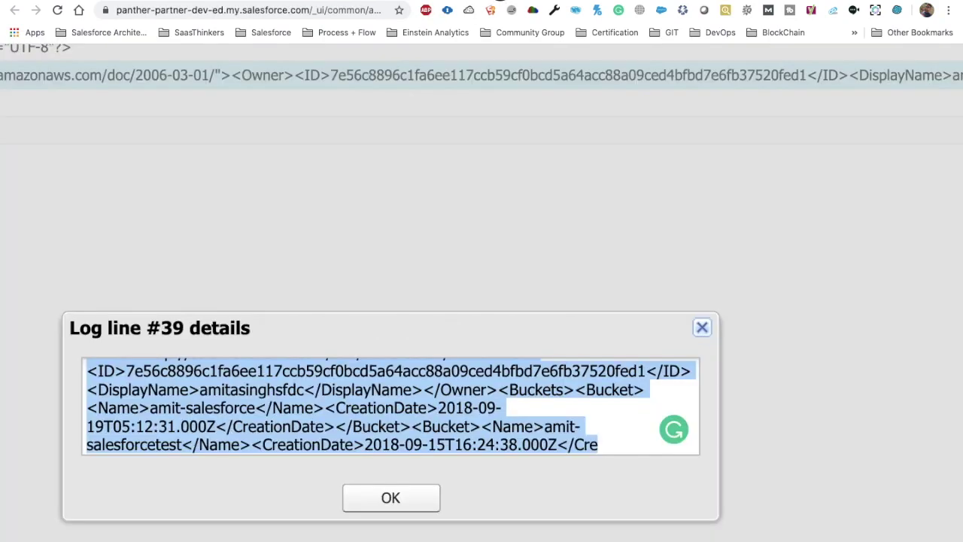
left_click(442, 394)
scroll(442, 394, "down", 1)
scroll(442, 394, "up", 2)
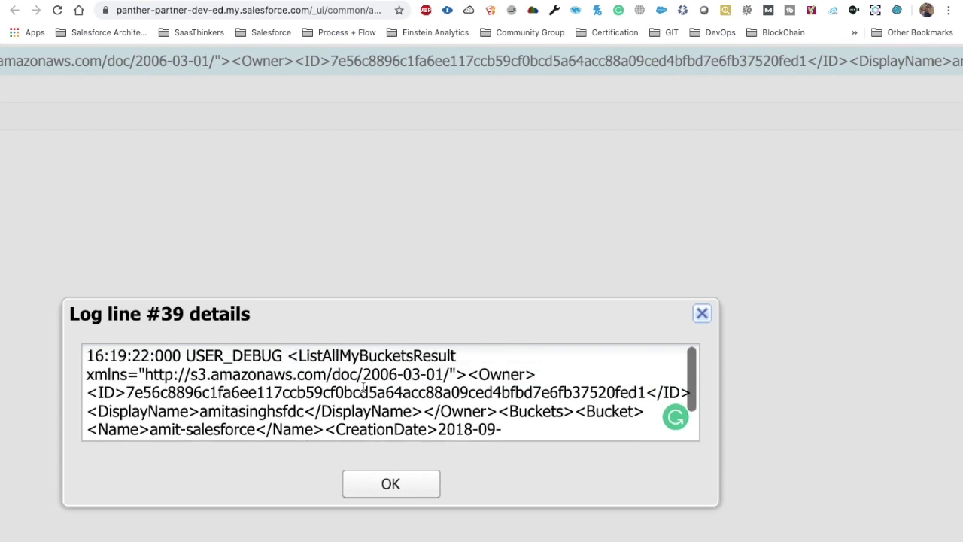
scroll(230, 386, "down", 1)
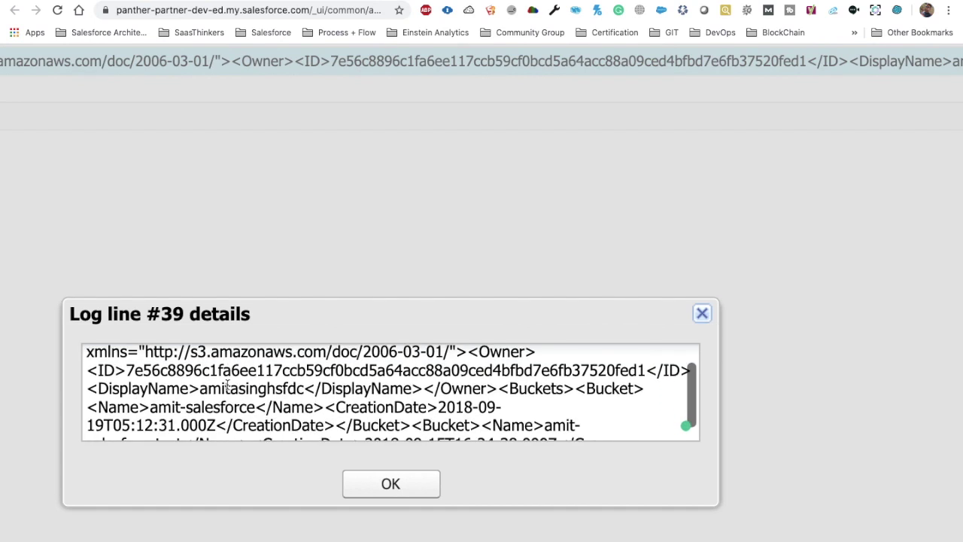
left_click_drag(202, 387, 303, 387)
scroll(303, 386, "down", 1)
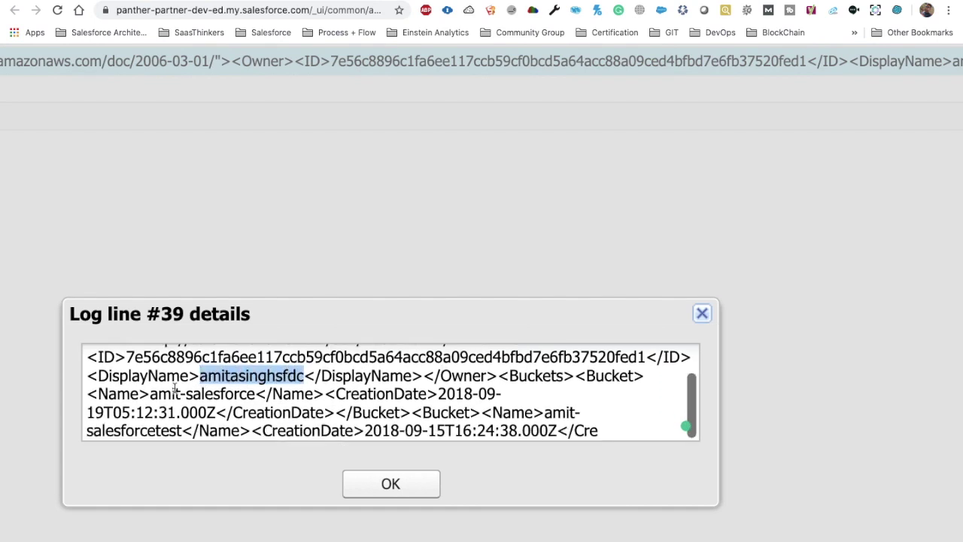
left_click_drag(149, 394, 257, 393)
scroll(324, 377, "down", 1)
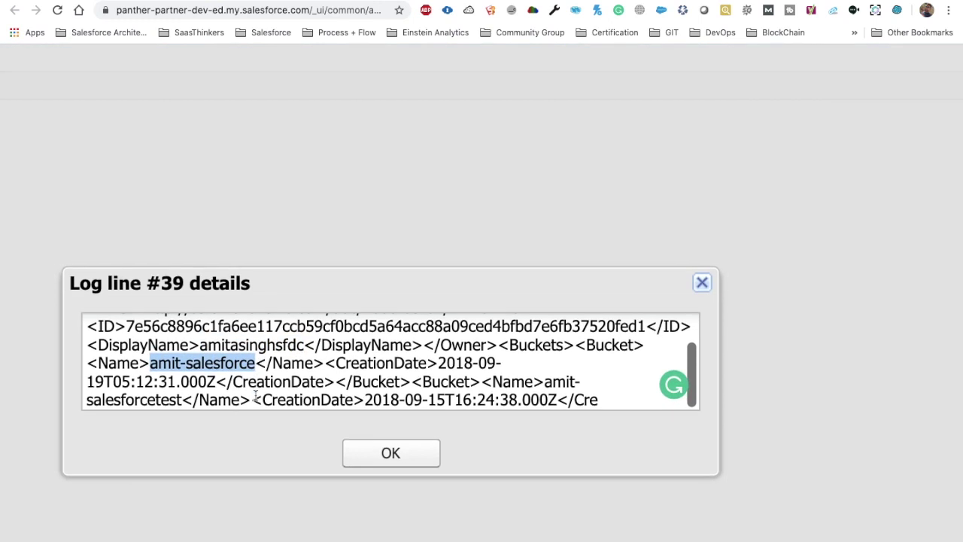
left_click(394, 359)
scroll(394, 359, "down", 1)
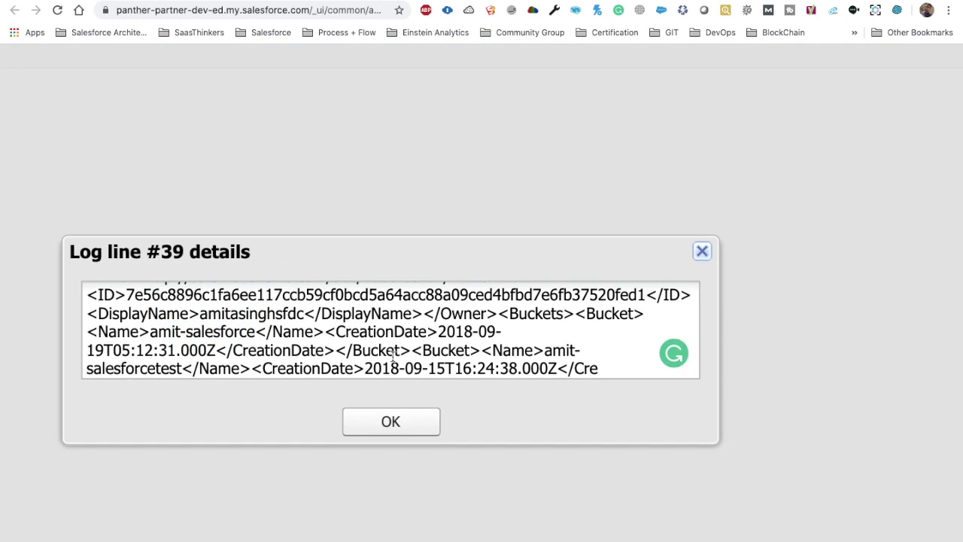
double_click(141, 368)
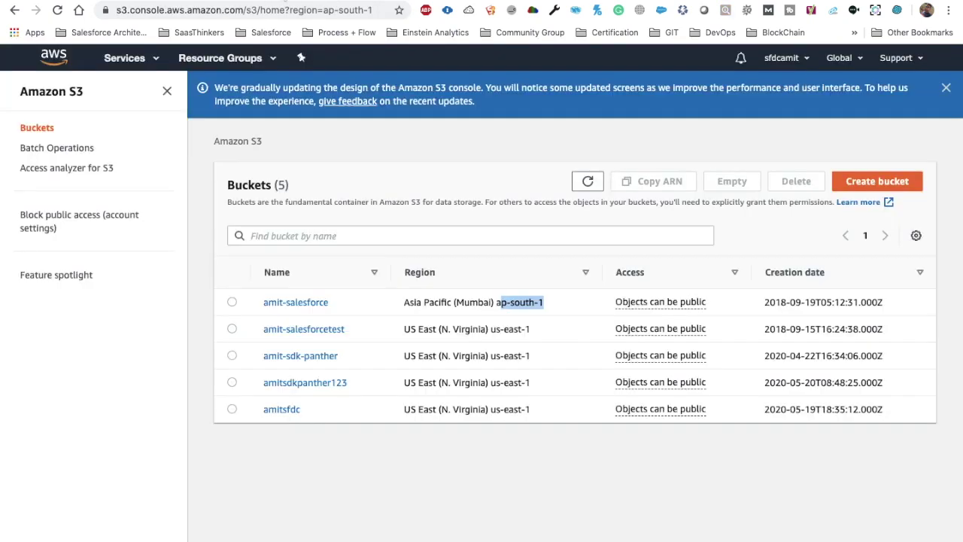
left_click(284, 1)
left_click_drag(338, 302, 260, 303)
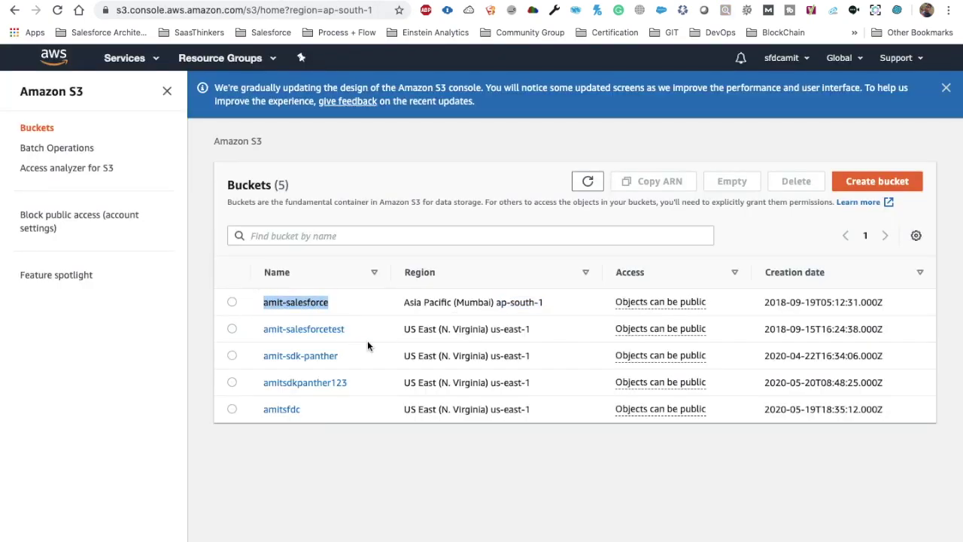
left_click_drag(354, 329, 265, 330)
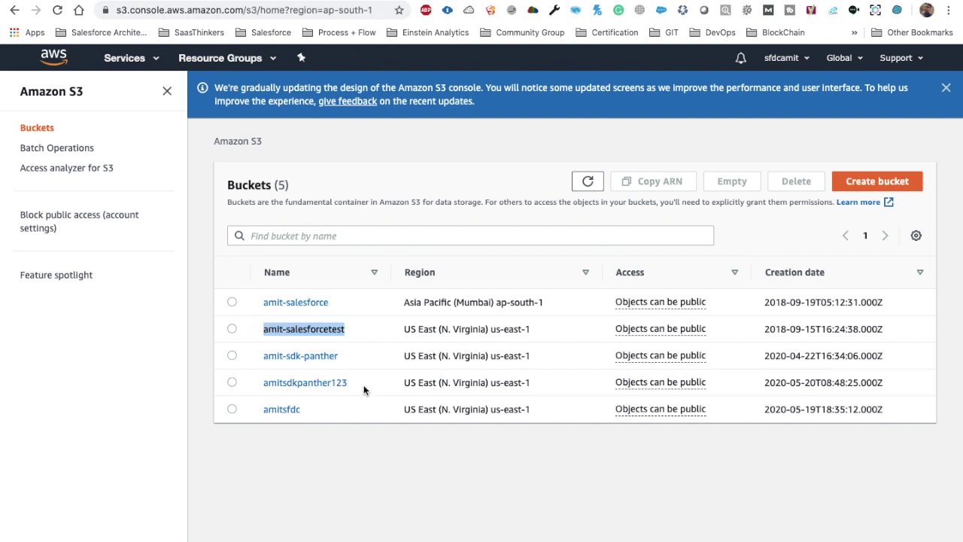
left_click_drag(327, 410, 256, 410)
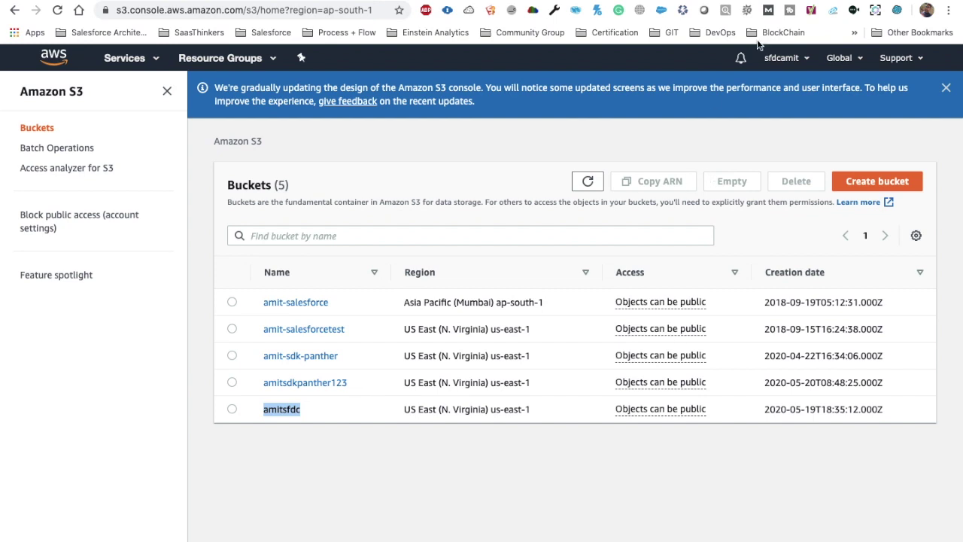
Review the response XML in the log line #39 details, then close that dialog.
left_click(494, 2)
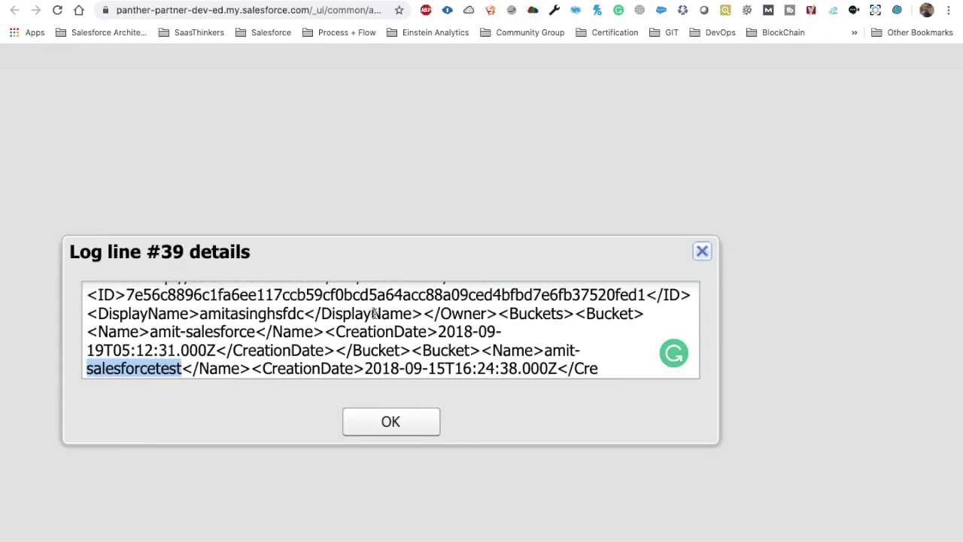
left_click(260, 313)
triple_click(261, 313)
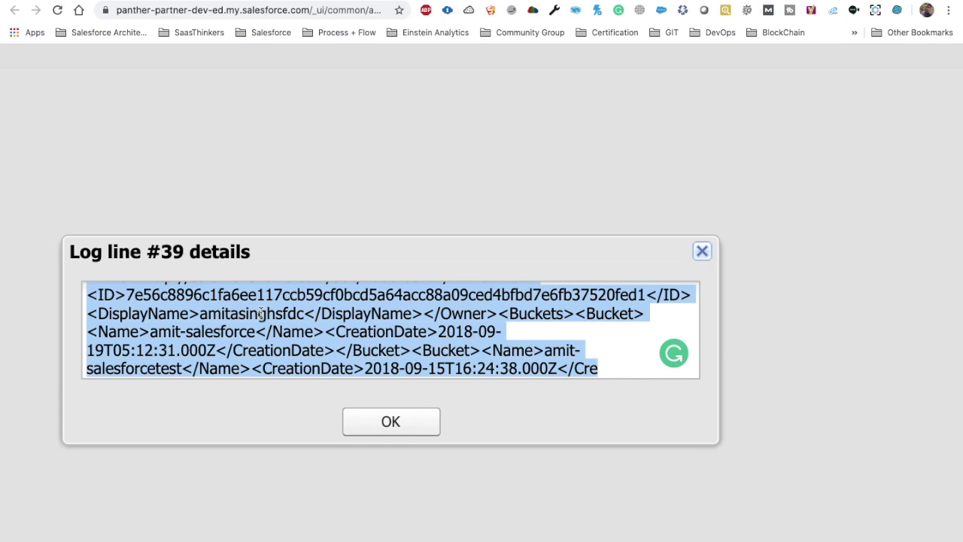
double_click(261, 313)
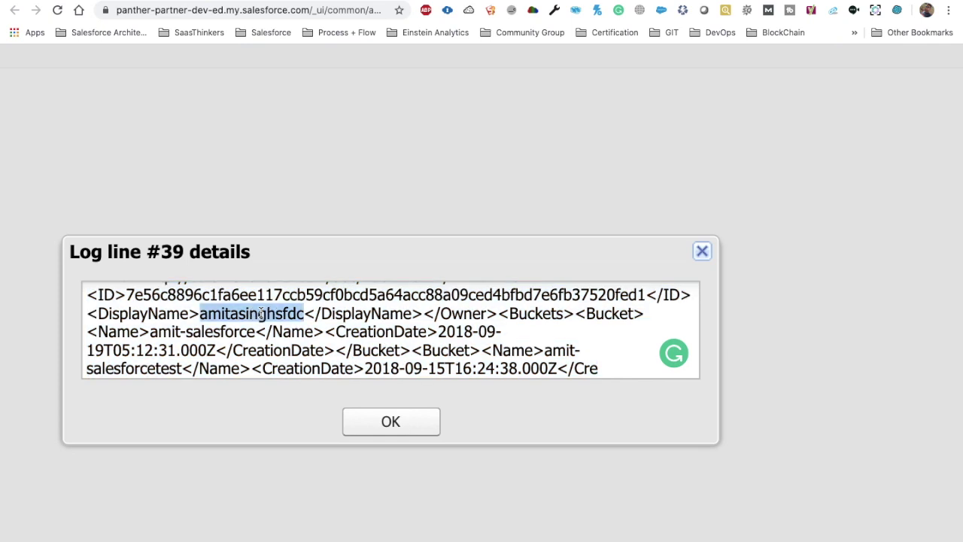
left_click(702, 252)
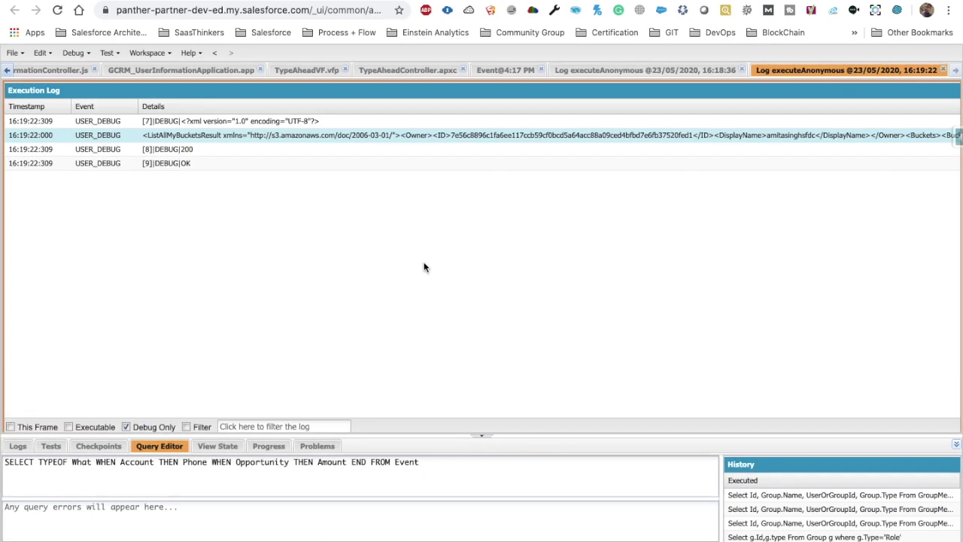
key("ctrl+Tab")
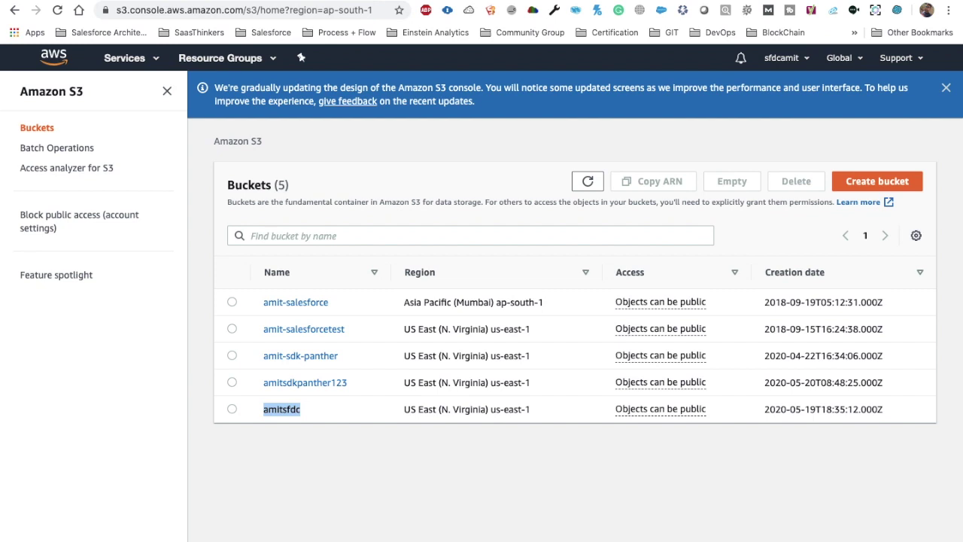
Open a new Chrome tab and search Google for 'amazon s3 api'.
right_click(259, 0)
left_click(273, 0)
type("amazon ")
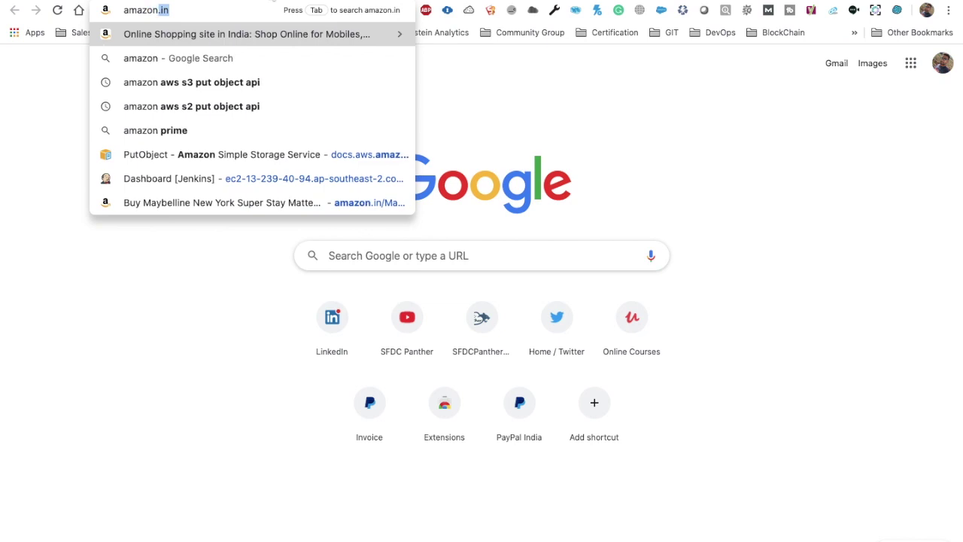
type("s3 ")
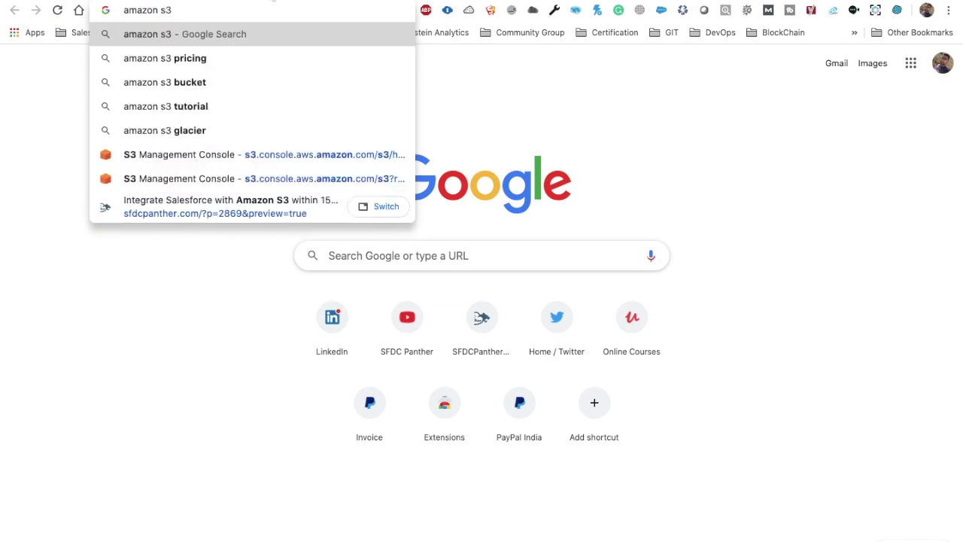
type("api")
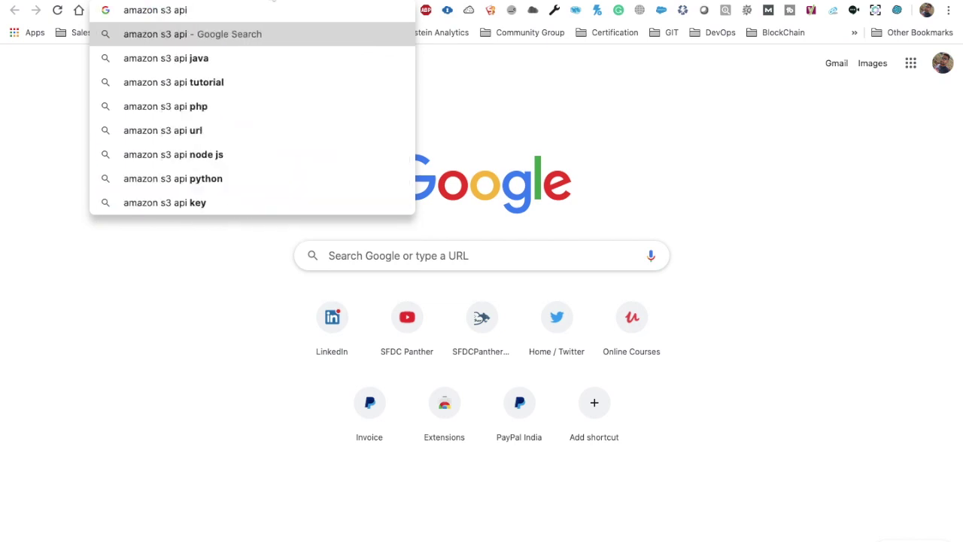
key("Return")
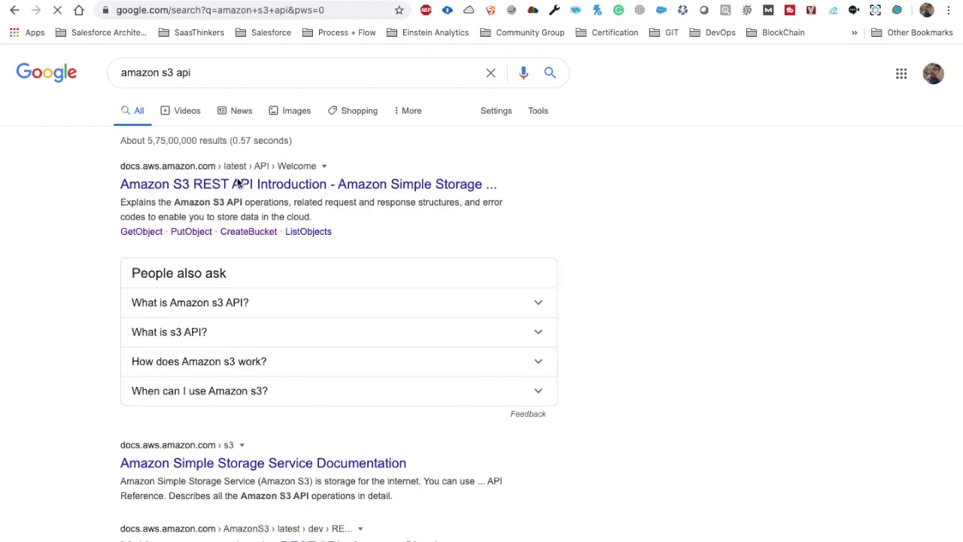
Open the Amazon S3 REST API Introduction result and expand the Amazon S3 API Reference section.
left_click(219, 185)
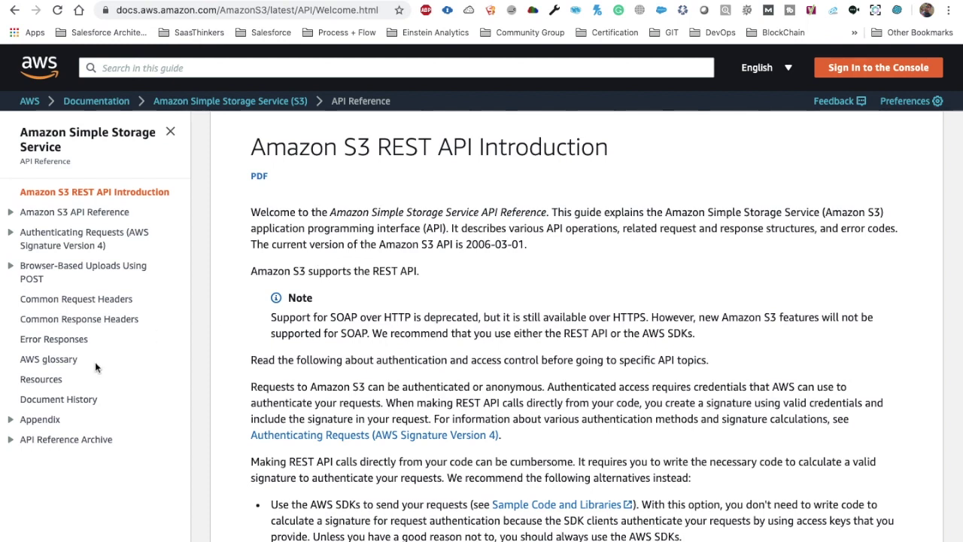
left_click(9, 214)
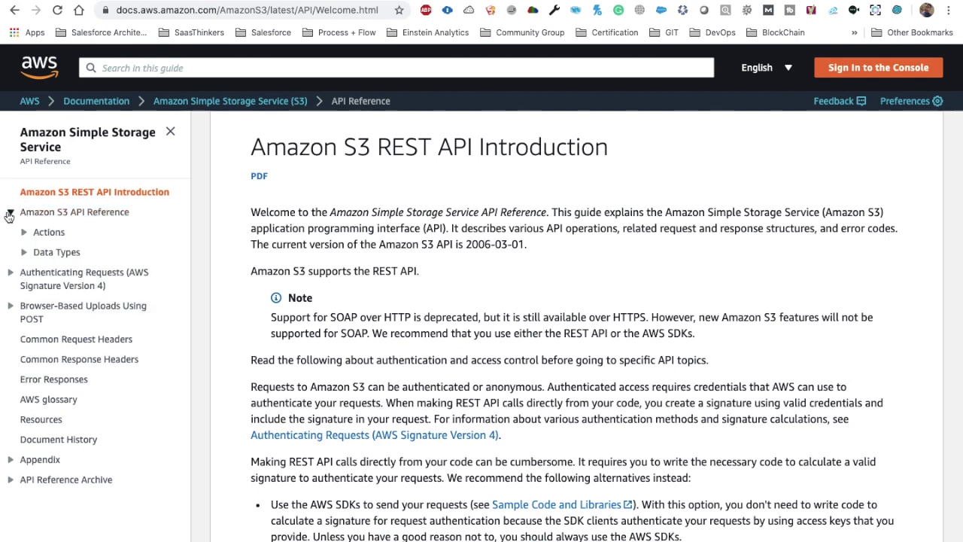
Search the S3 guide for 'PUT Object' and open the PUT Object reference page from the results.
left_click(183, 65)
type("Pl")
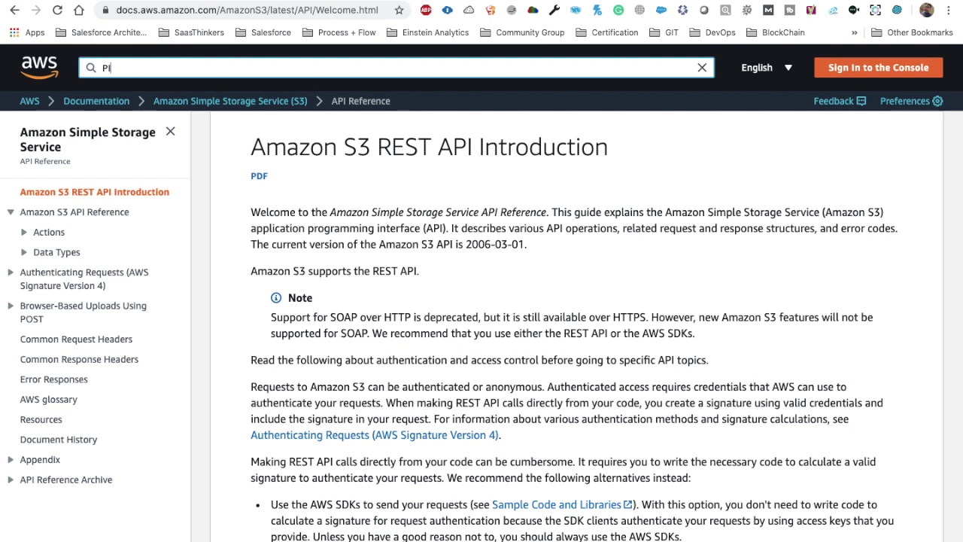
type("T Objects")
key("Return")
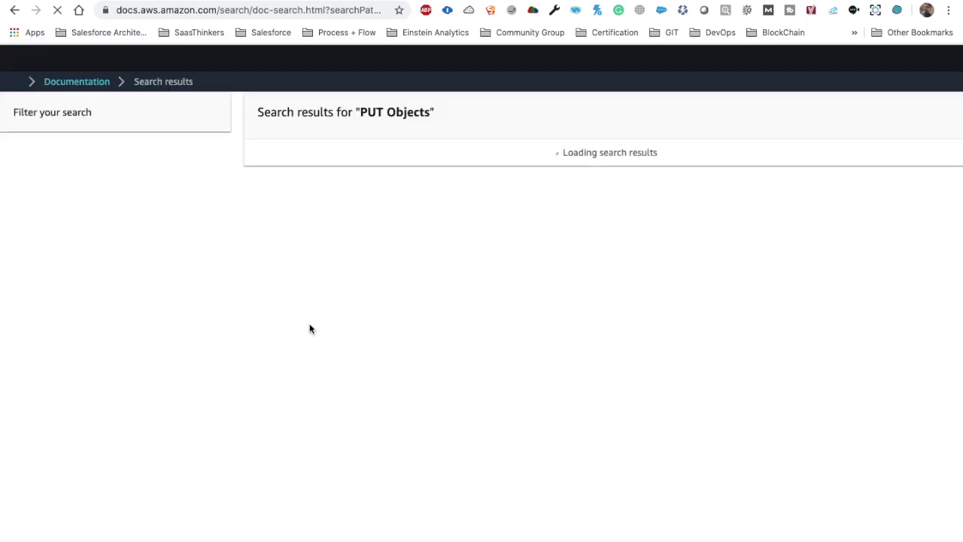
scroll(516, 259, "down", 1)
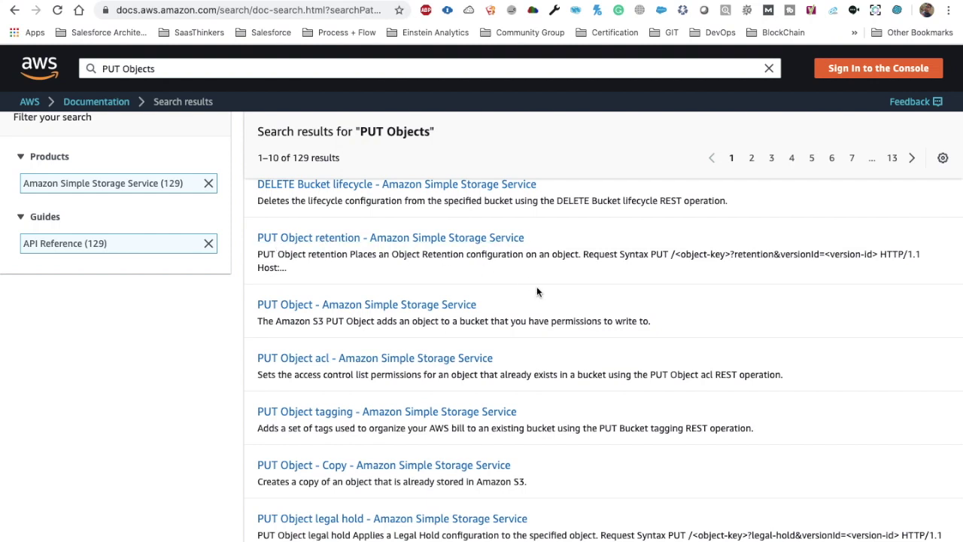
scroll(537, 285, "down", 1)
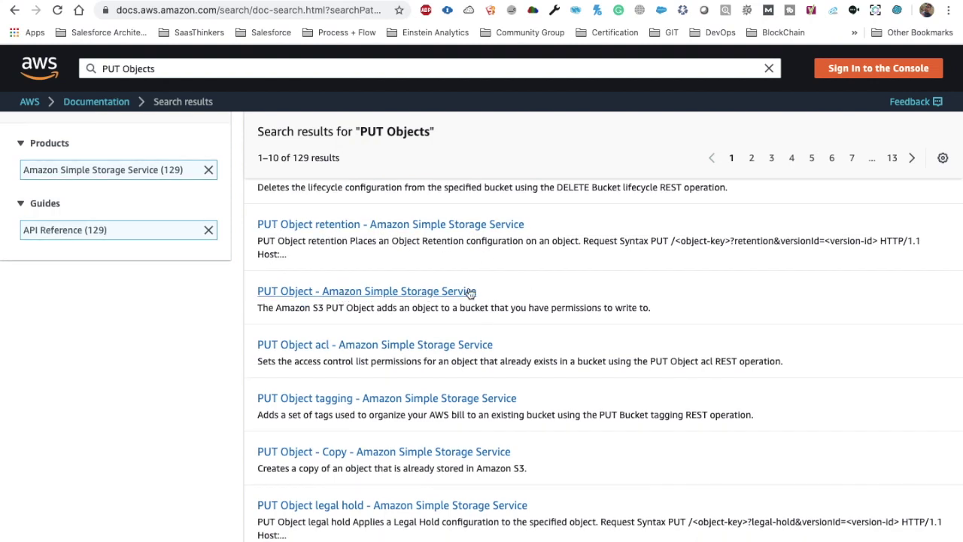
left_click(439, 297)
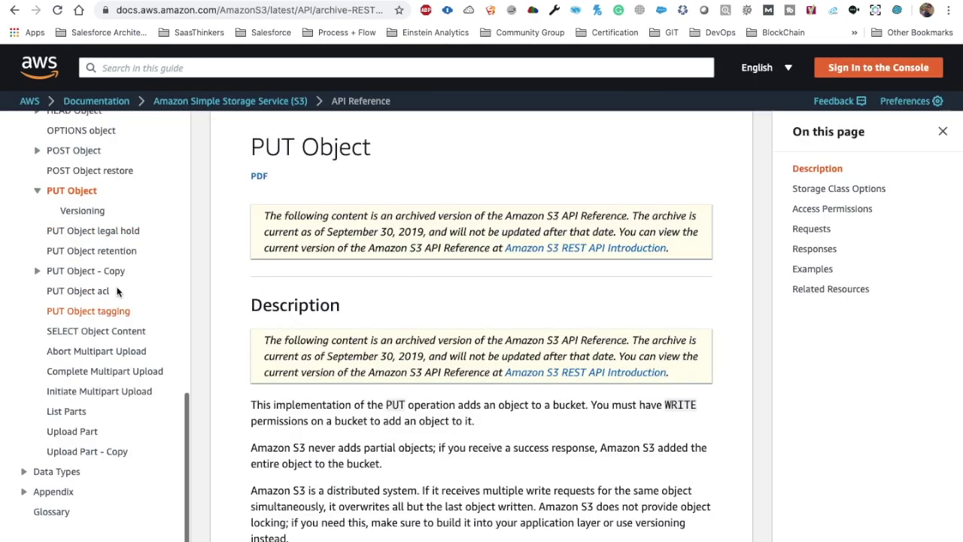
In the Syntax example, highlight the PUT /ObjectName request line and the Date and Authorization headers.
scroll(372, 297, "down", 10)
scroll(372, 298, "down", 10)
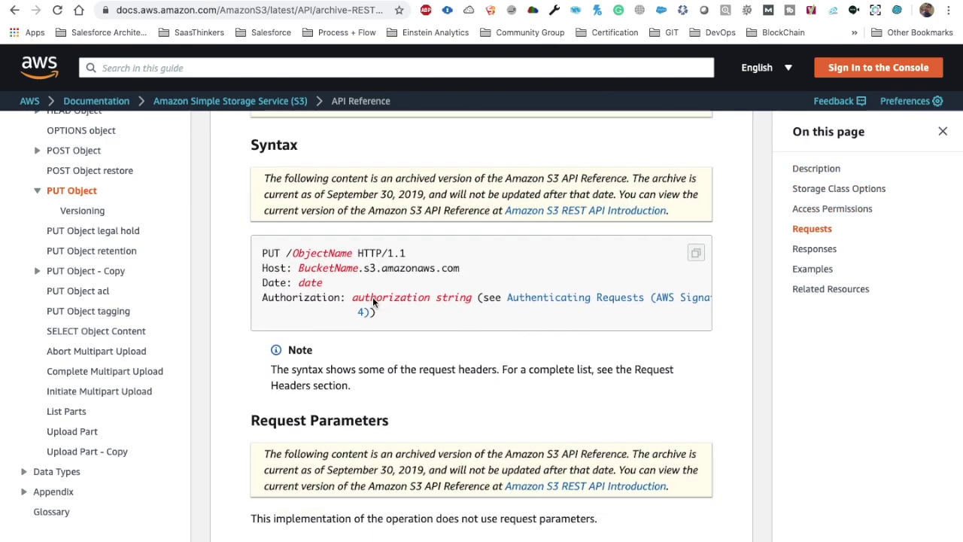
left_click_drag(263, 253, 425, 251)
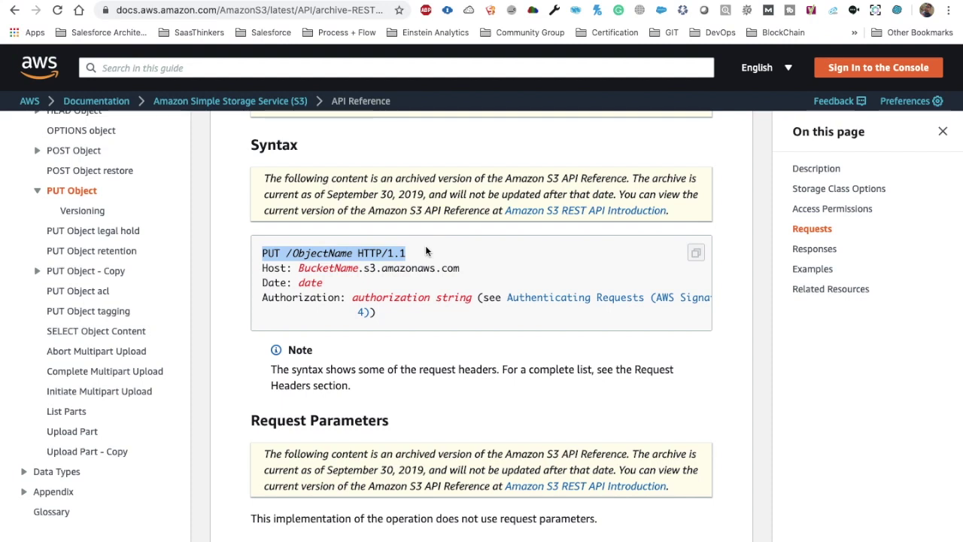
left_click(296, 263)
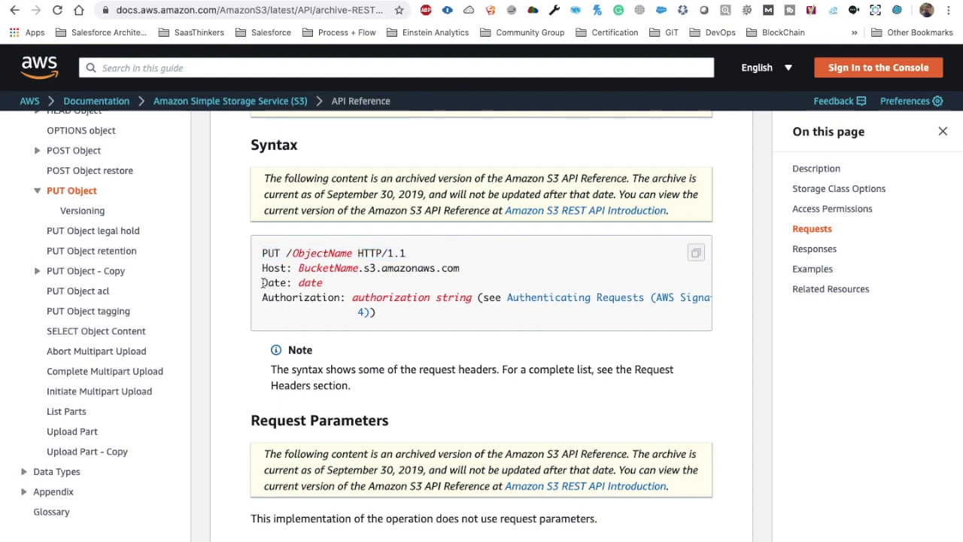
left_click_drag(263, 283, 325, 284)
double_click(353, 298)
triple_click(353, 297)
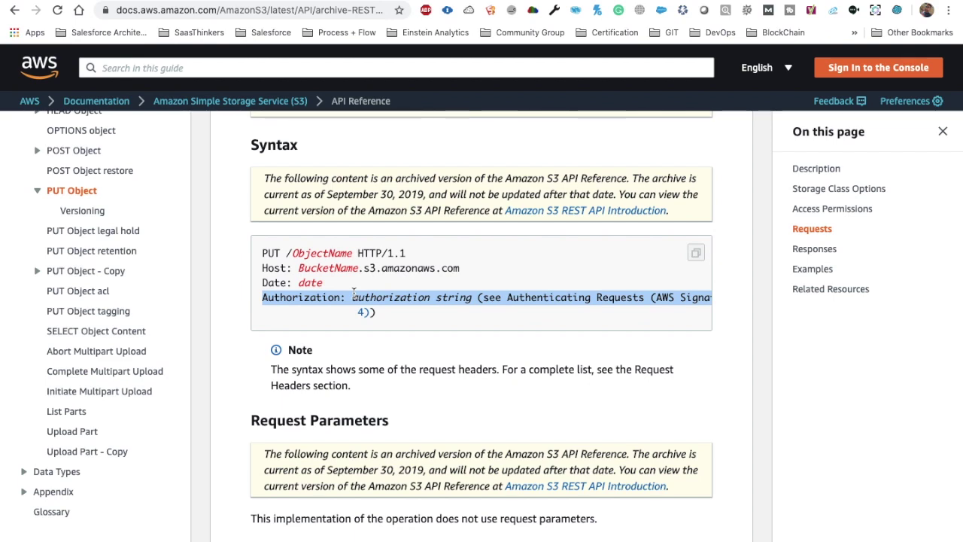
Scroll through the request headers and responses down to the Examples section.
scroll(353, 294, "down", 10)
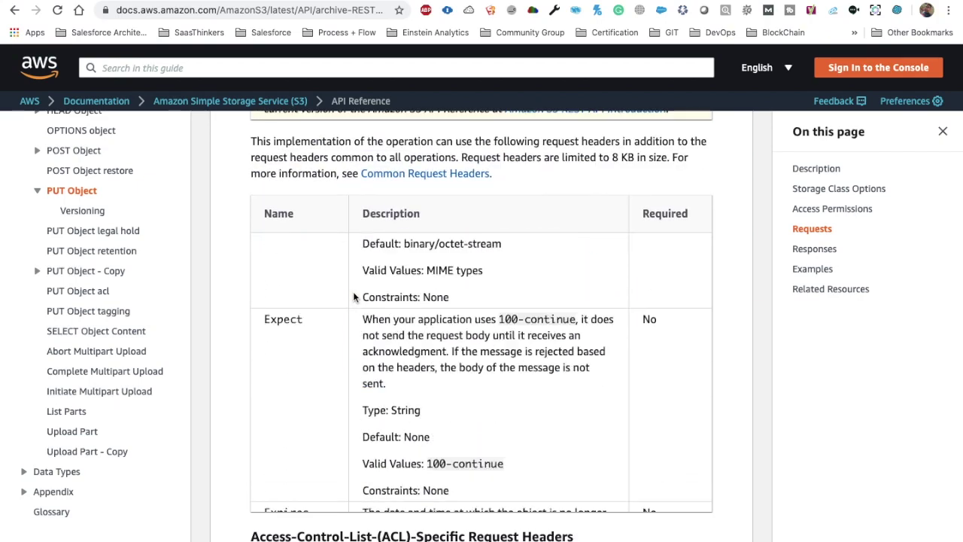
scroll(733, 256, "down", 15)
scroll(733, 255, "down", 8)
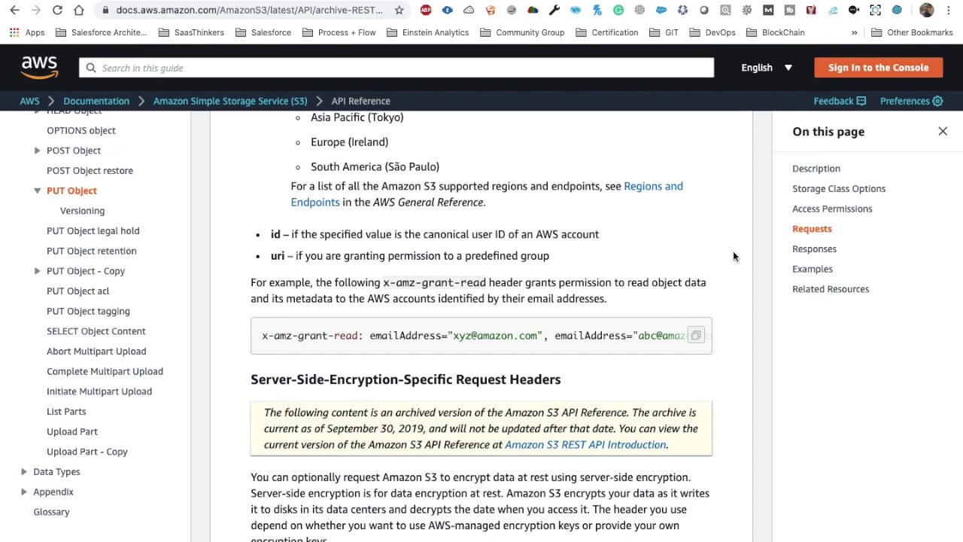
scroll(733, 257, "down", 20)
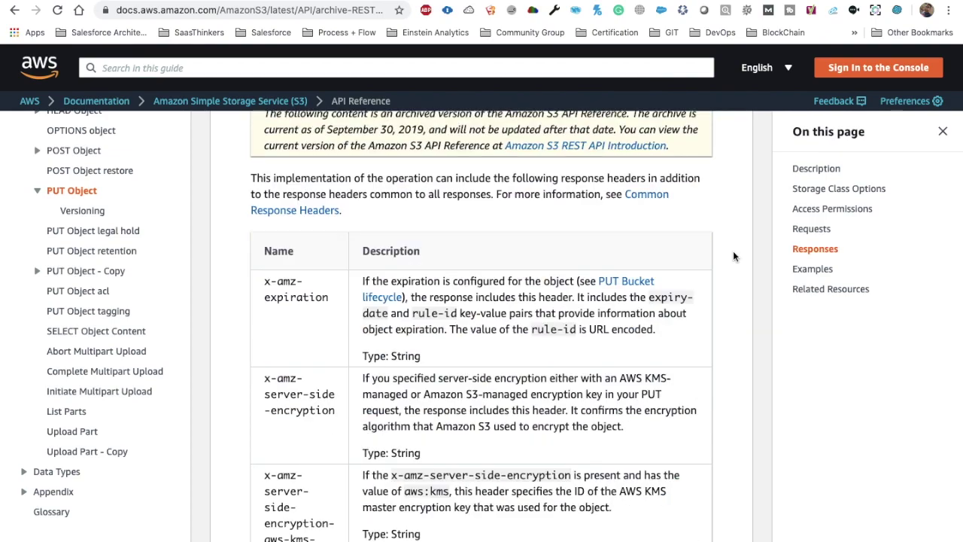
scroll(733, 257, "down", 10)
scroll(446, 291, "down", 2)
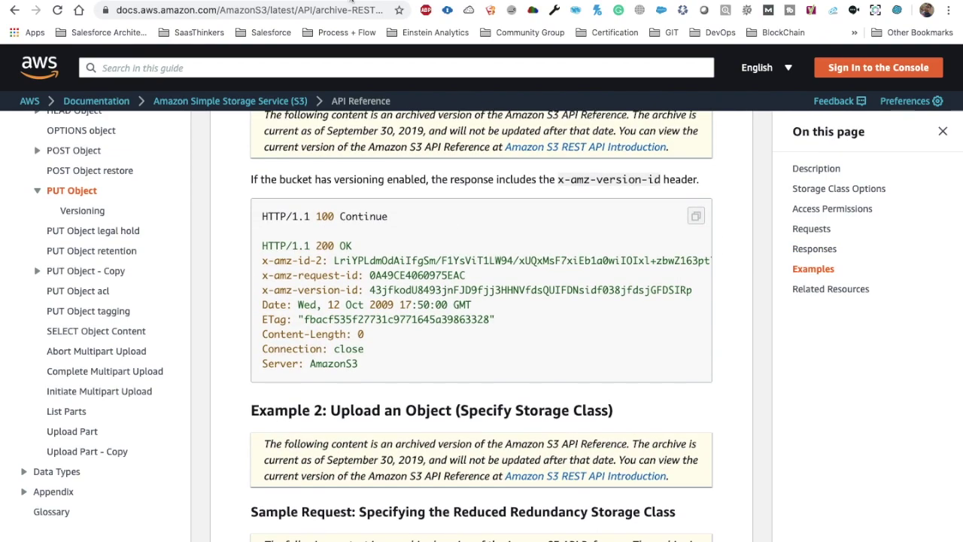